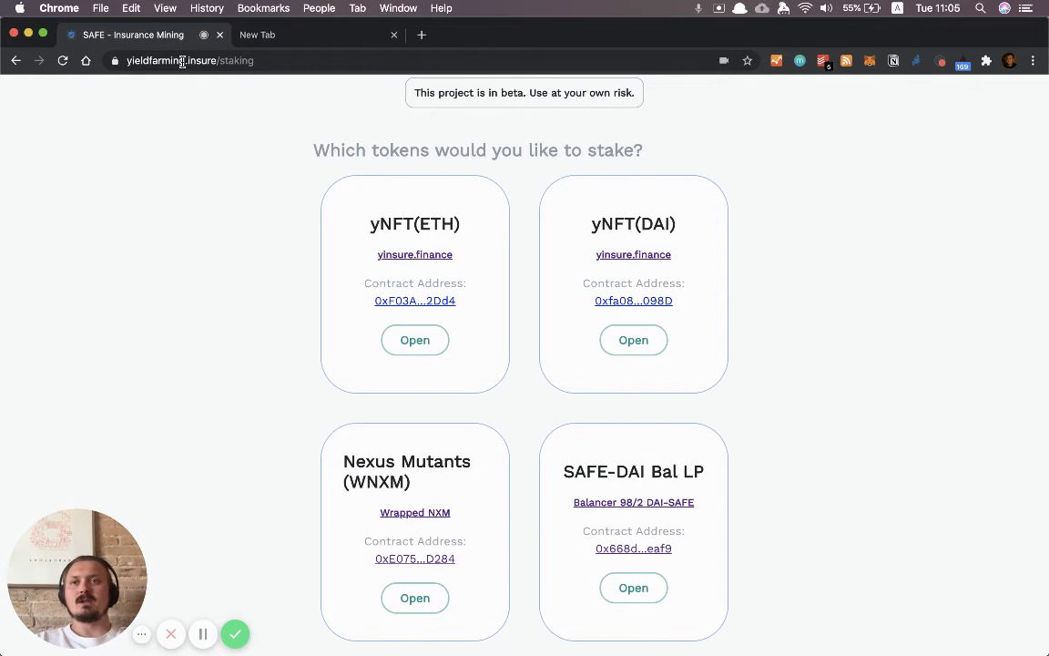
drag(115, 60, 264, 60)
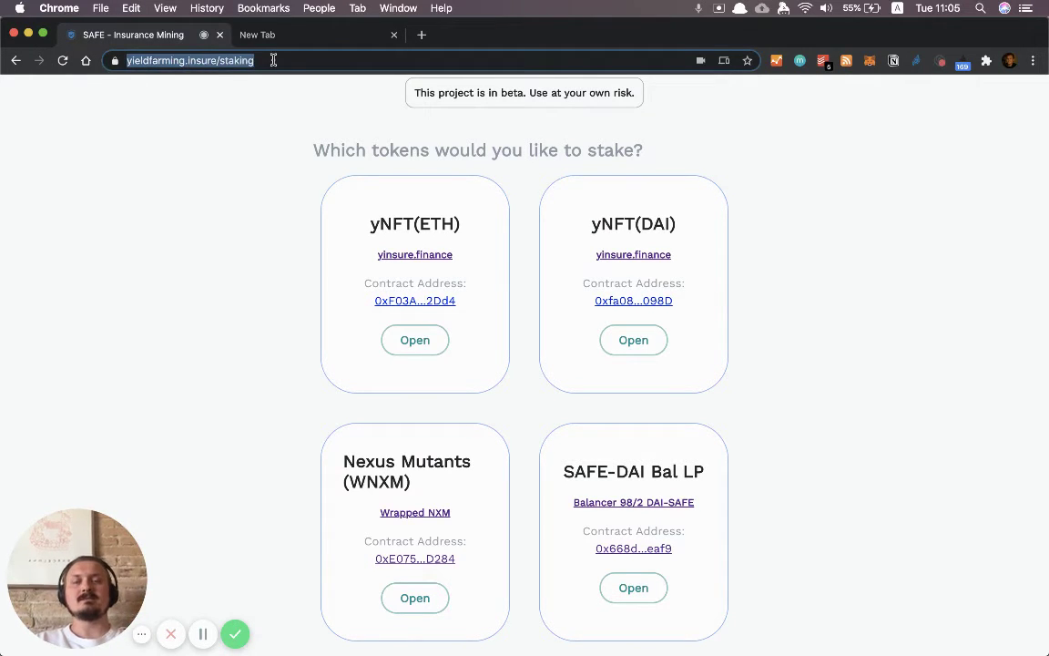
click(278, 61)
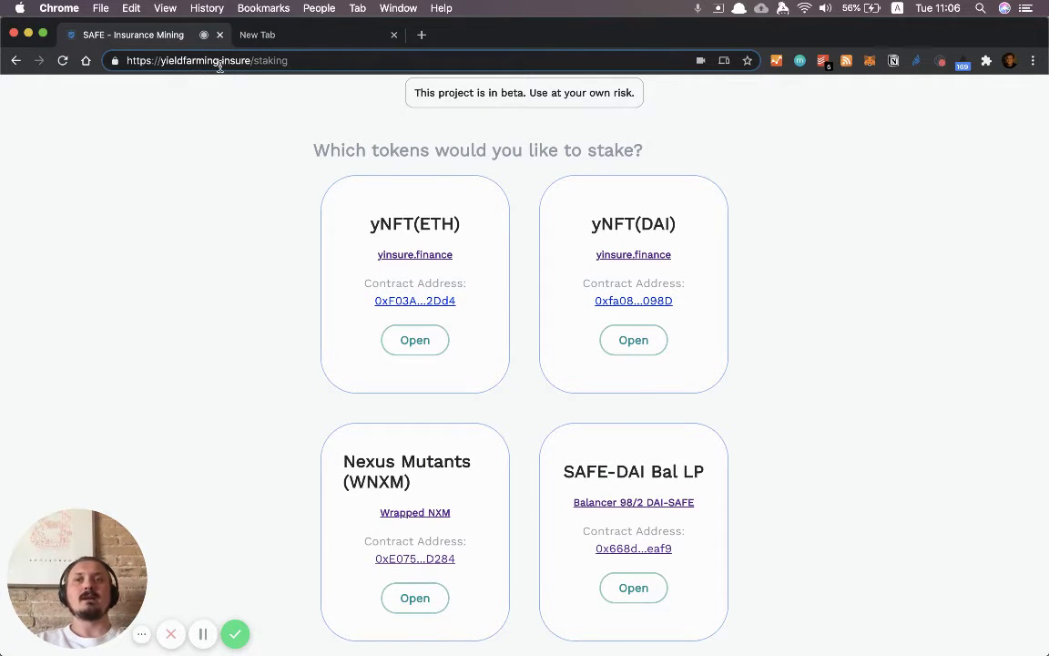
click(243, 398)
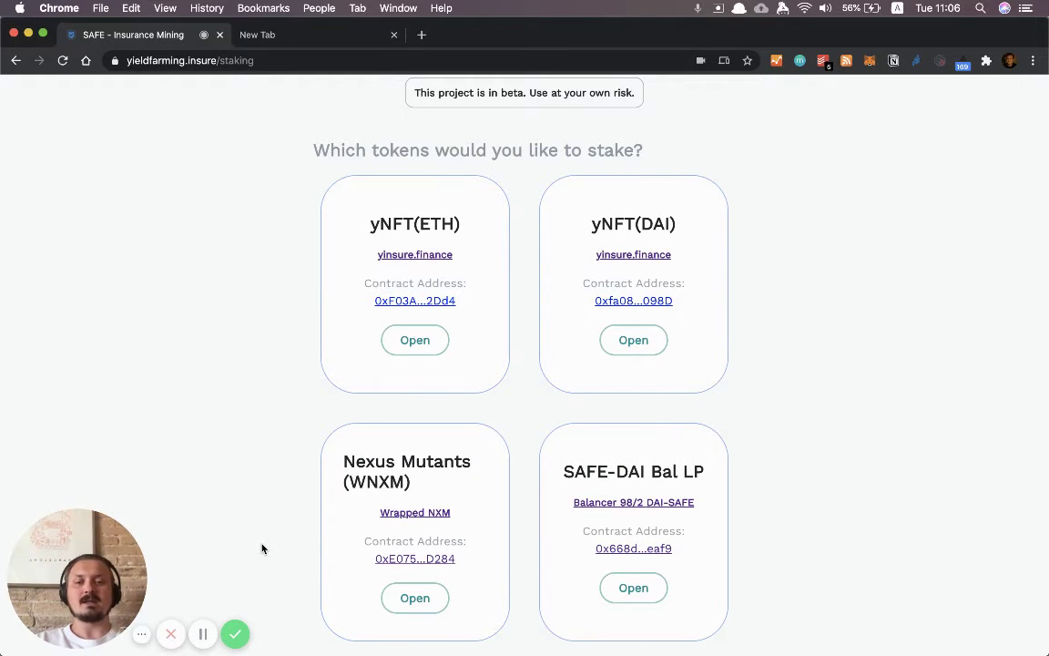
Open the Nexus Mutants Wrapped NXM token page and staking contract page in new tabs and locate each address in its URL.
super+click(414, 513)
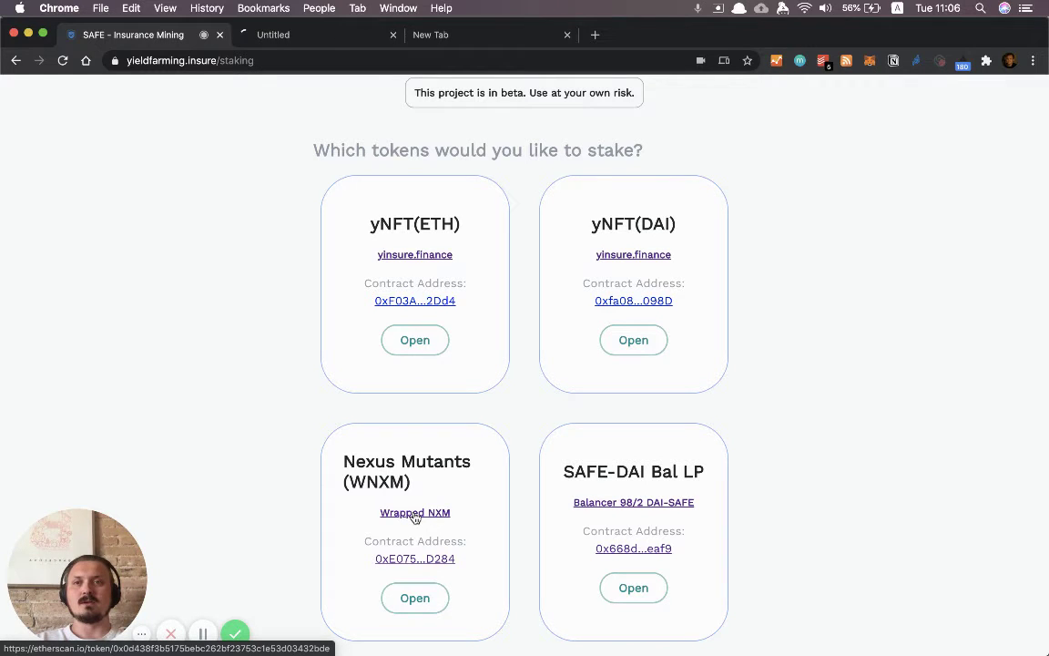
super+click(428, 561)
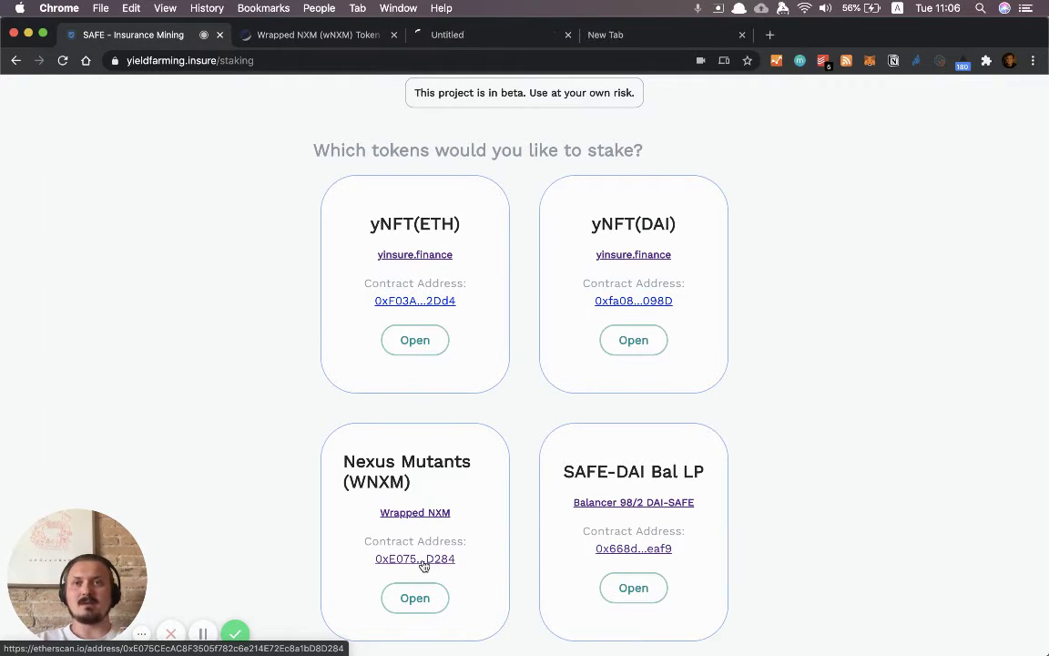
click(277, 36)
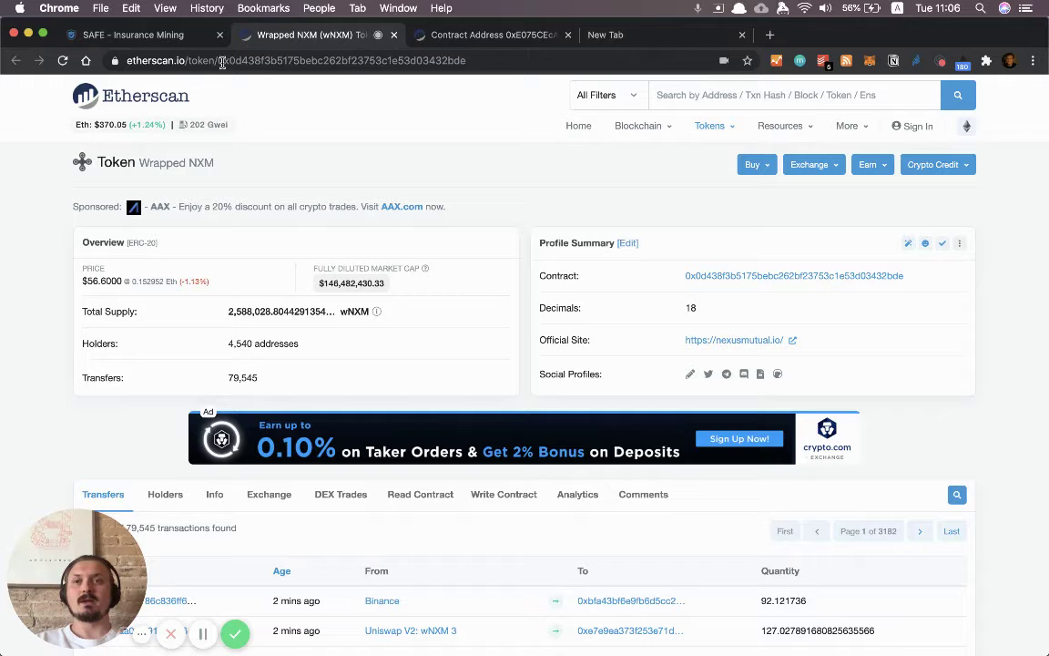
drag(217, 60, 483, 64)
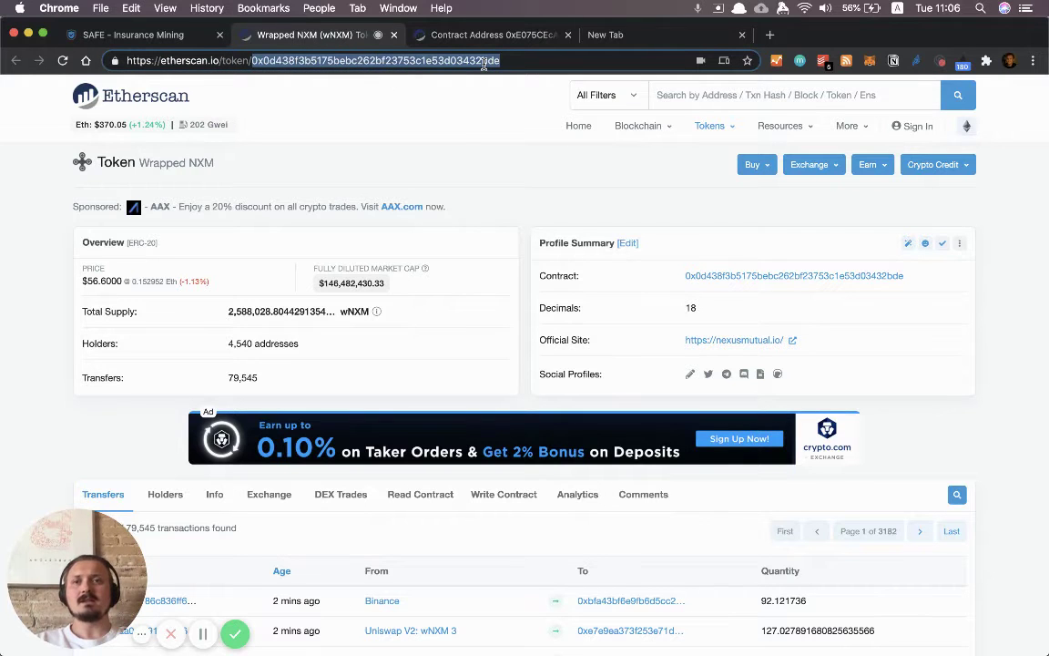
click(467, 37)
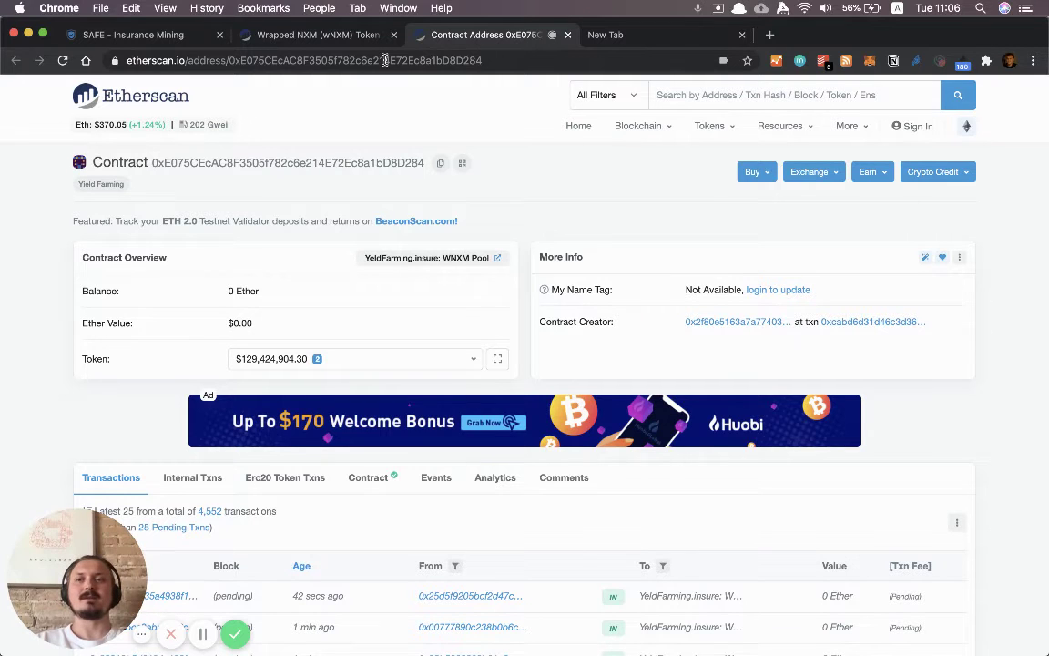
double_click(377, 60)
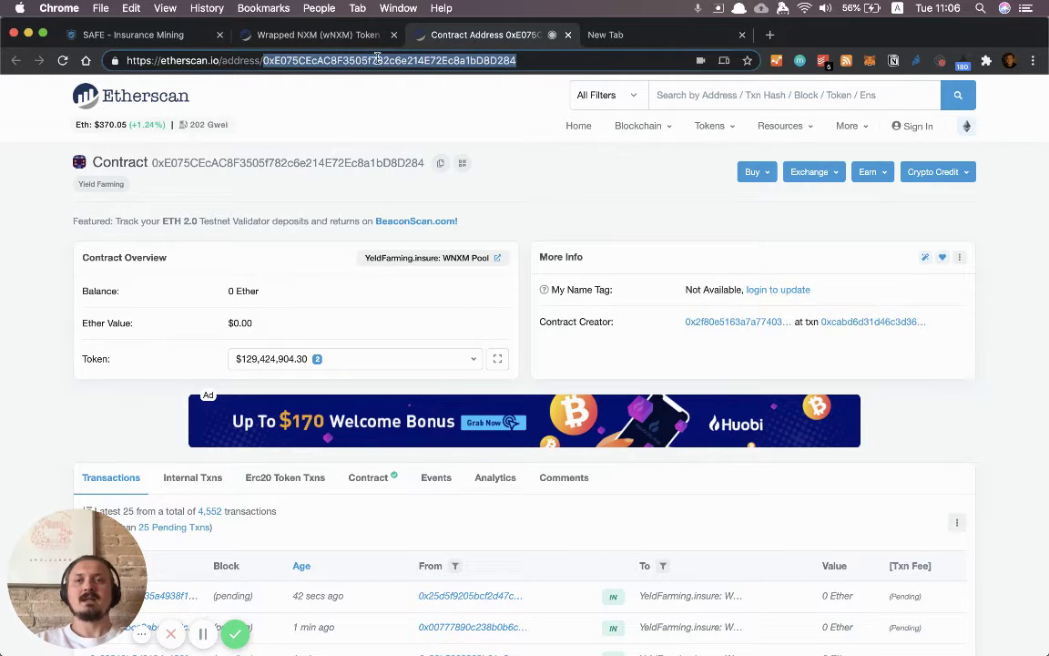
click(350, 77)
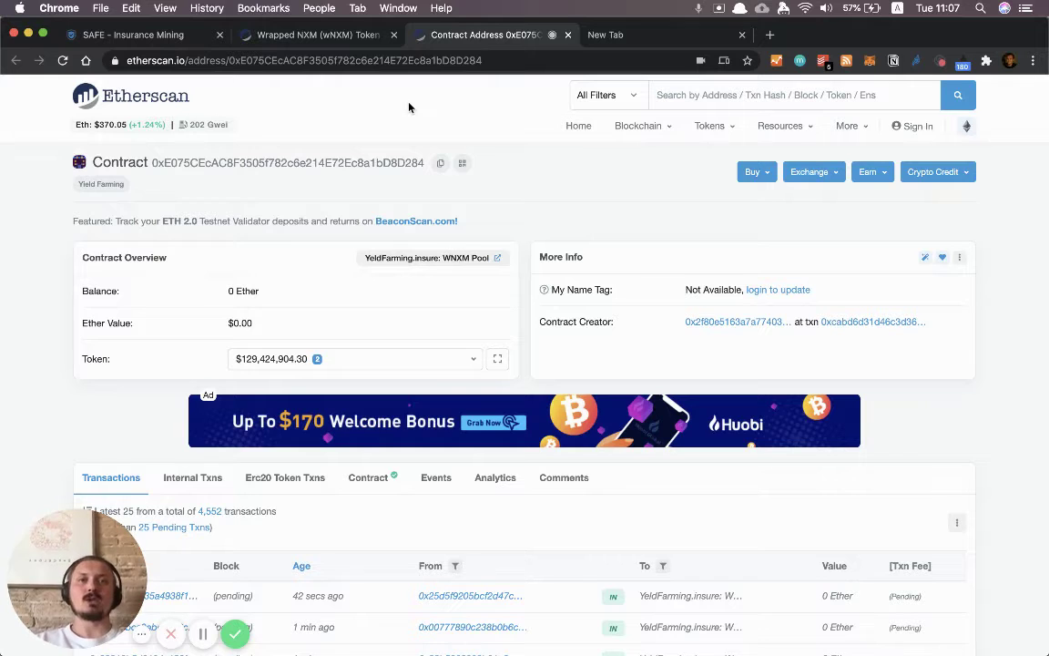
Look up "top-depositors" in the empty tab's address field and bring up the saved pro.nansen.ai URL containing deposit and token addresses.
click(642, 38)
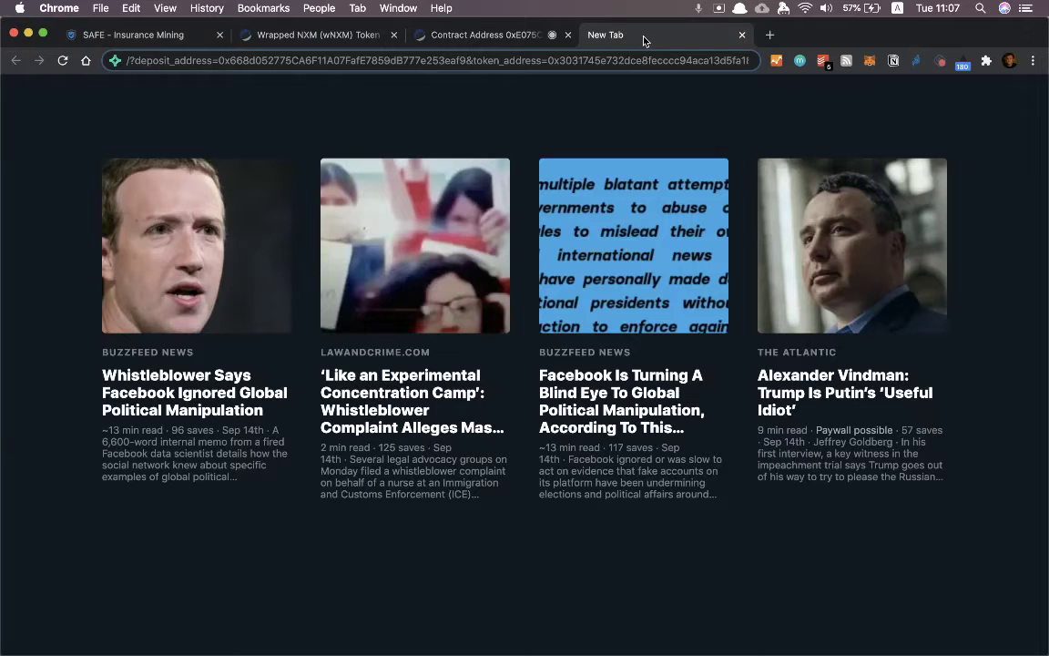
click(585, 59)
key(BackSpace)
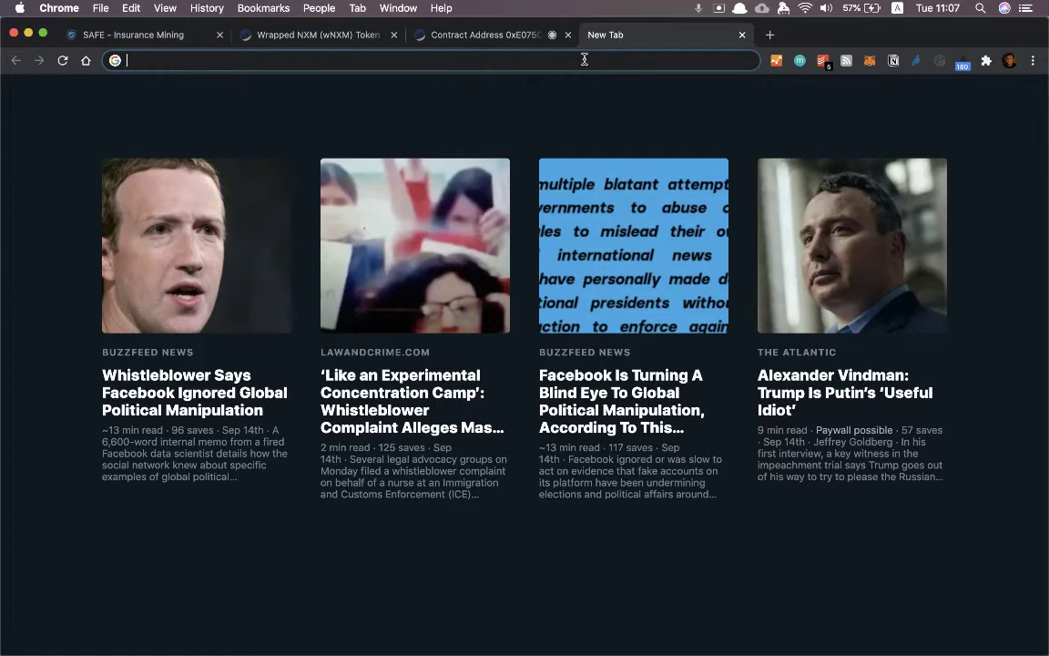
text(top-de)
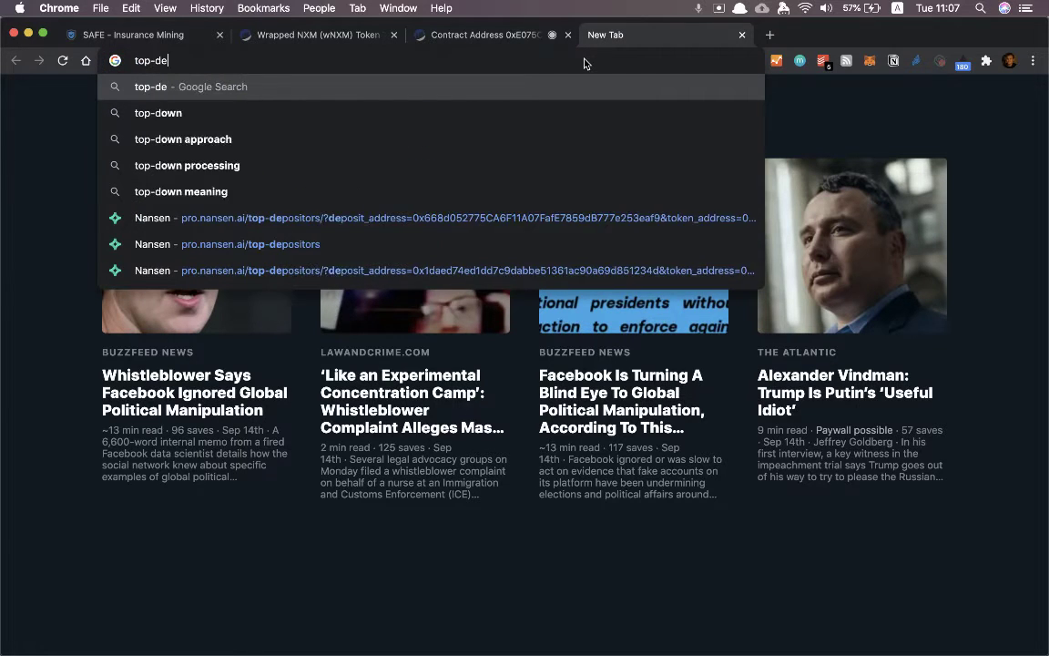
text(positors)
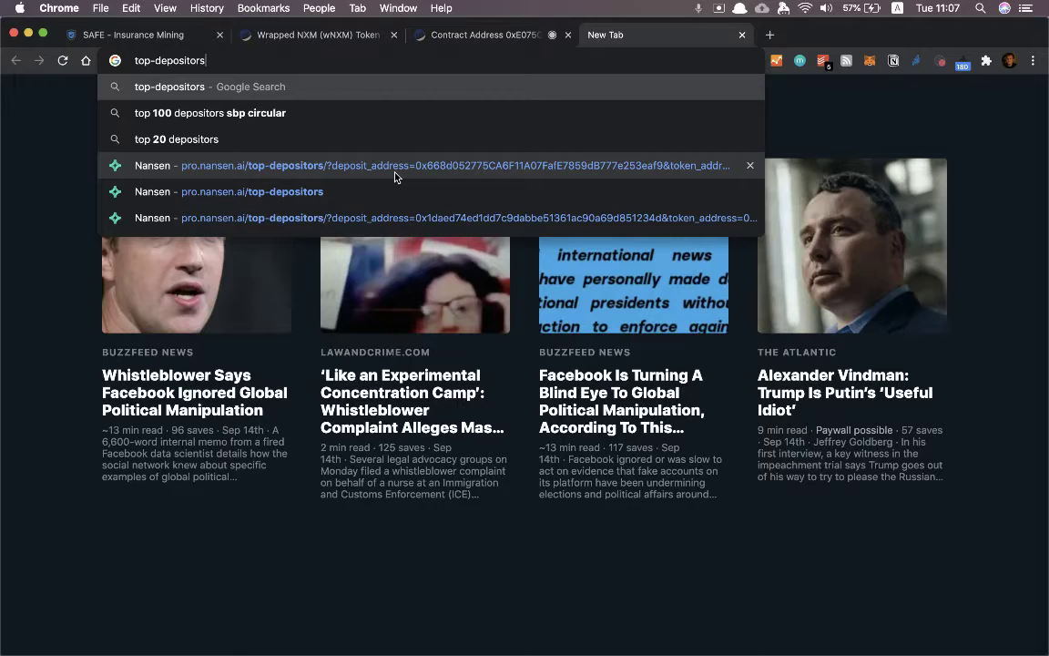
key(Down)
key(Down)
key(Down)
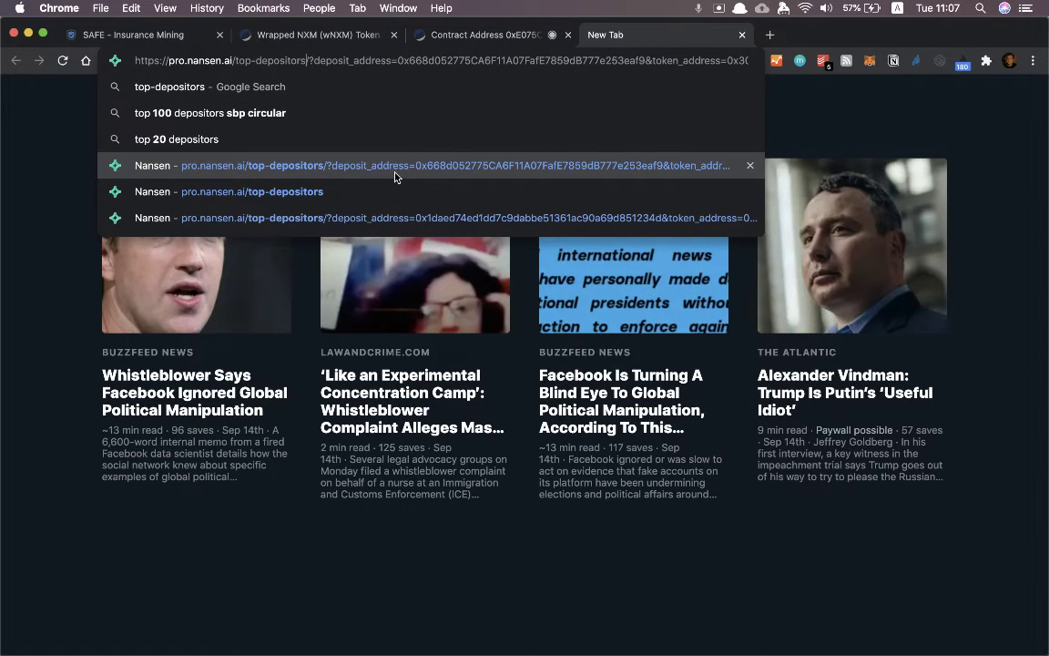
Examine the deposit_address and token_address parameters in the Nansen top-depositors URL.
key(alt+shift+Left)
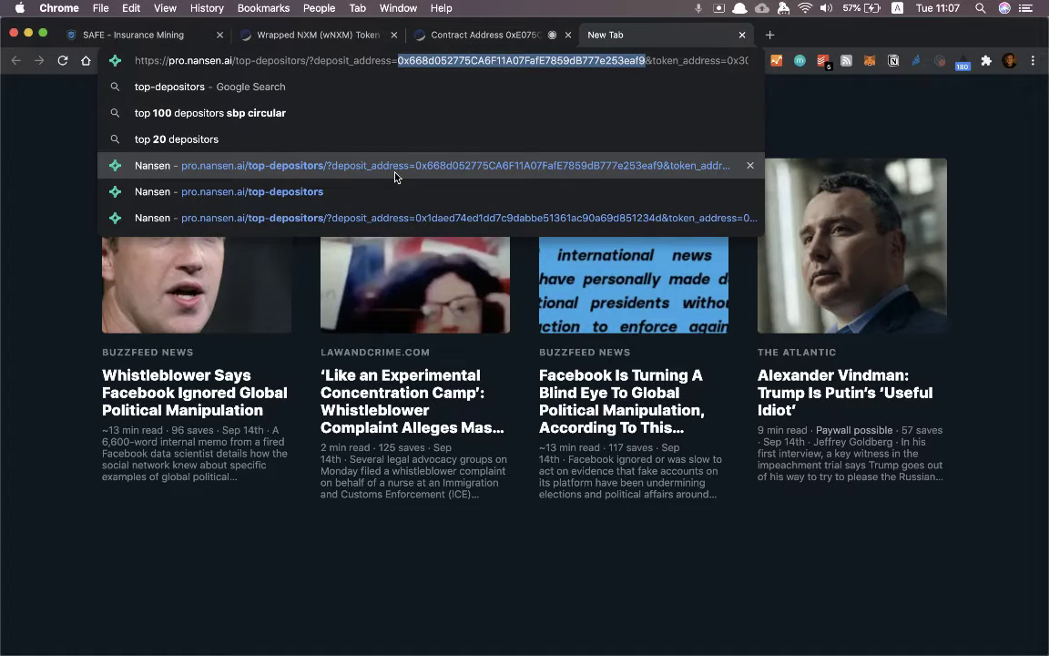
key(super+Right)
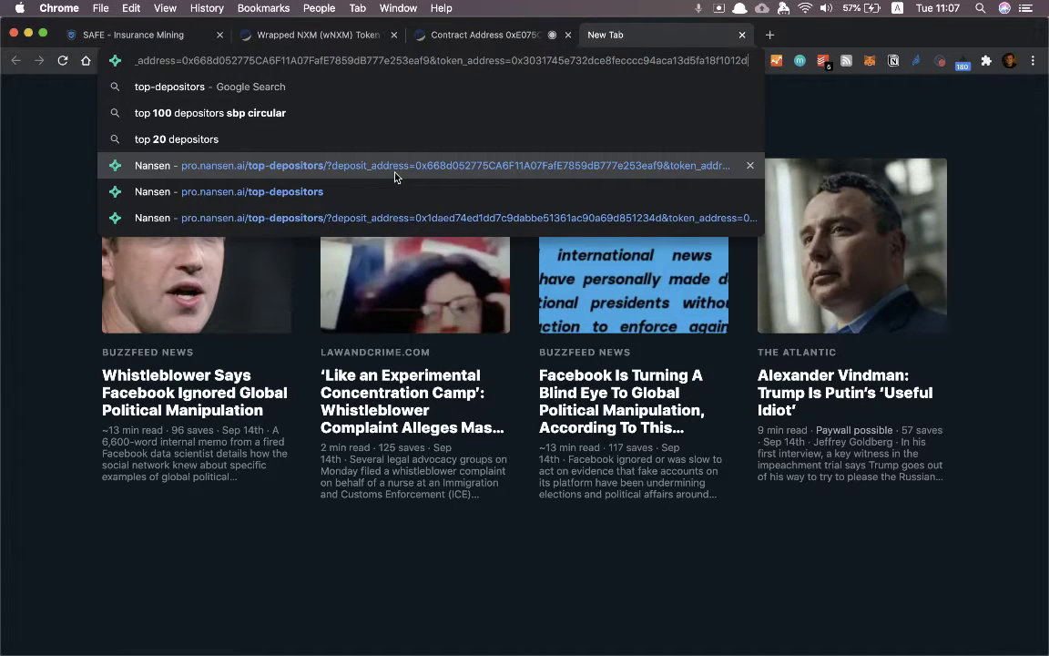
key(alt+shift+Left)
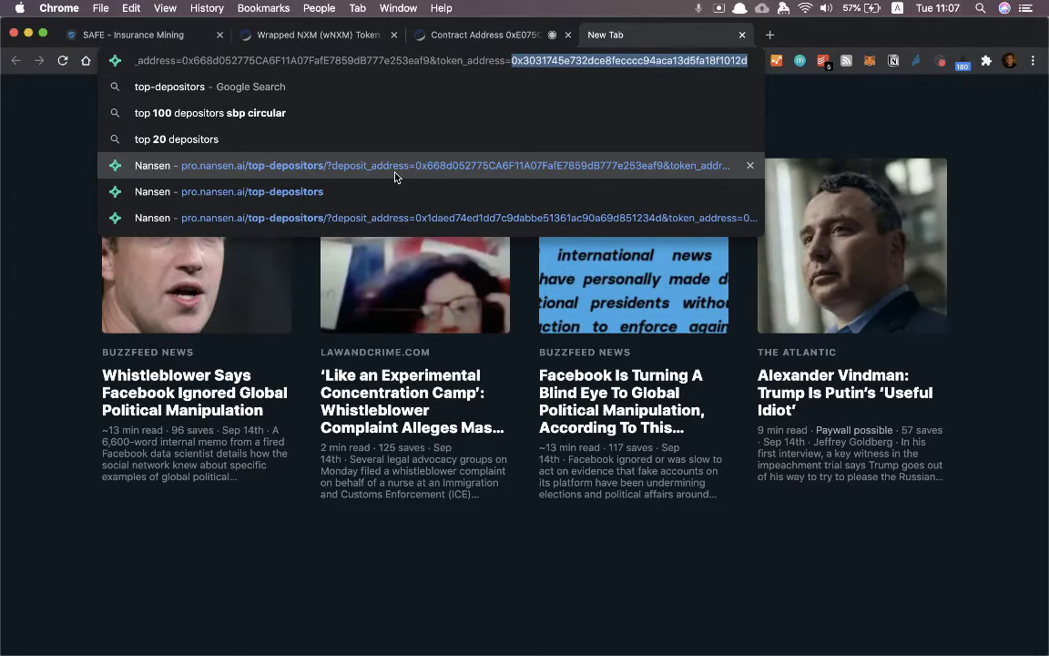
key(super+Left)
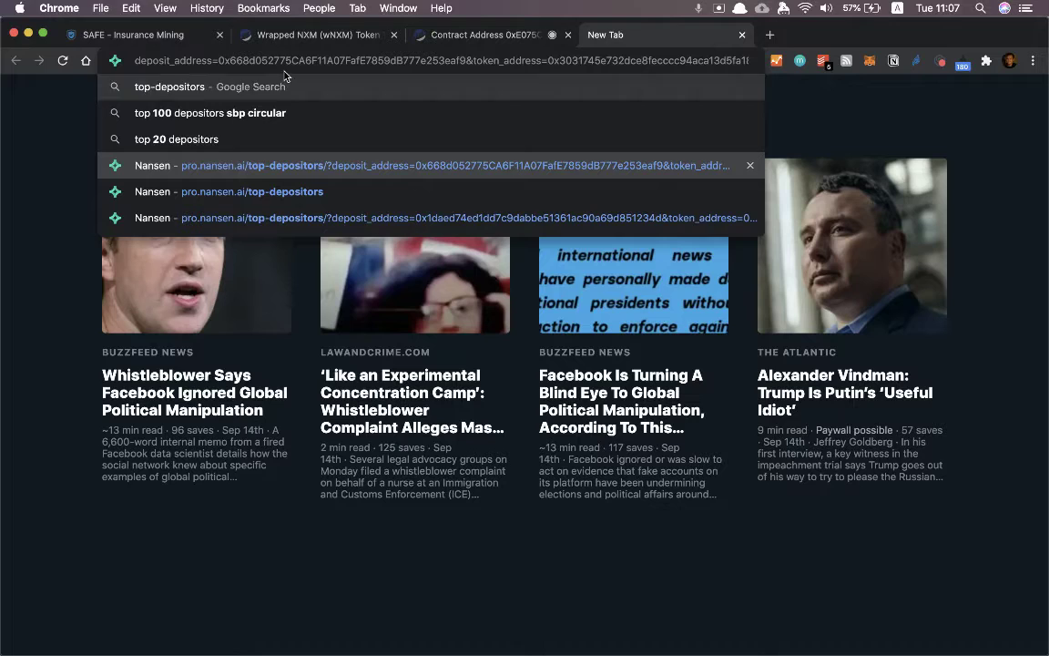
Place the staking contract tab ahead of the Wrapped NXM token tab and copy the contract address 0xE075...D284 from its URL.
click(146, 40)
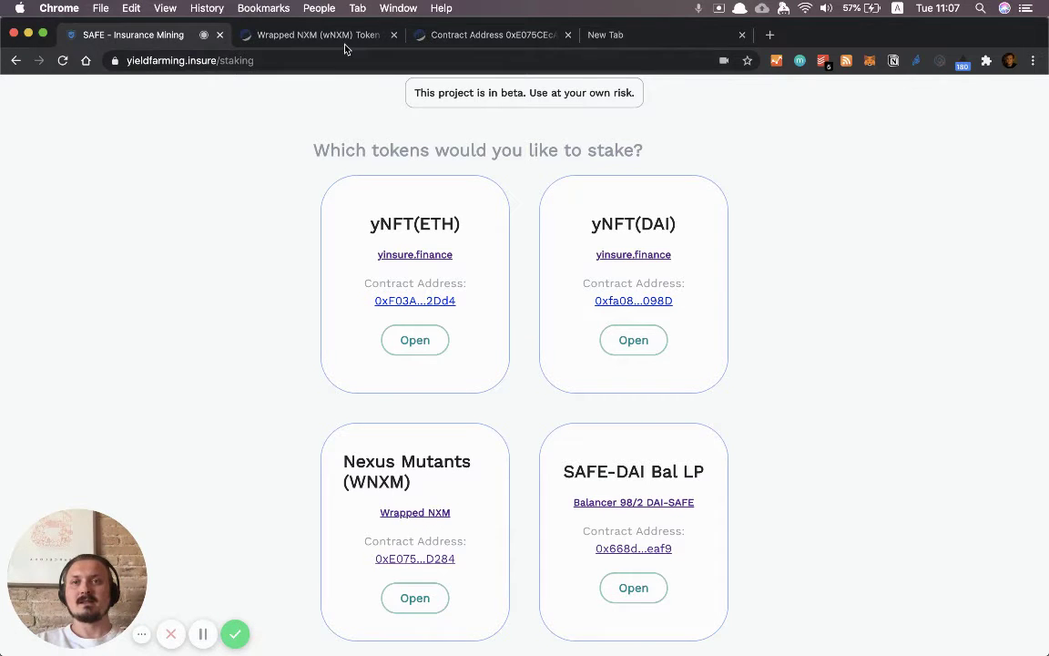
click(309, 37)
drag(421, 34, 339, 40)
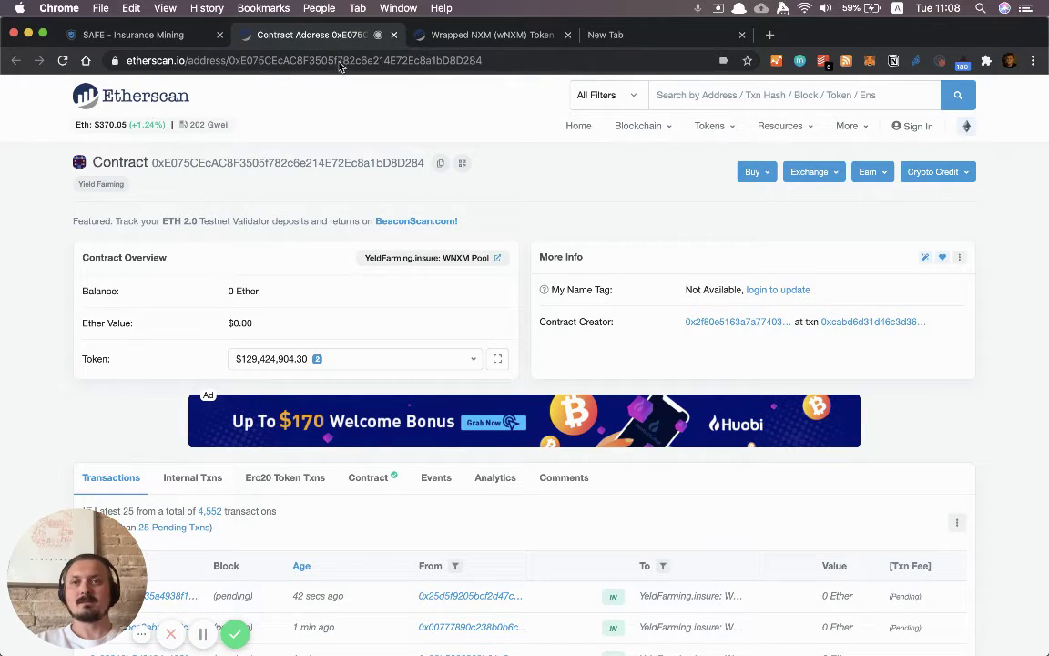
double_click(339, 61)
key(super+c)
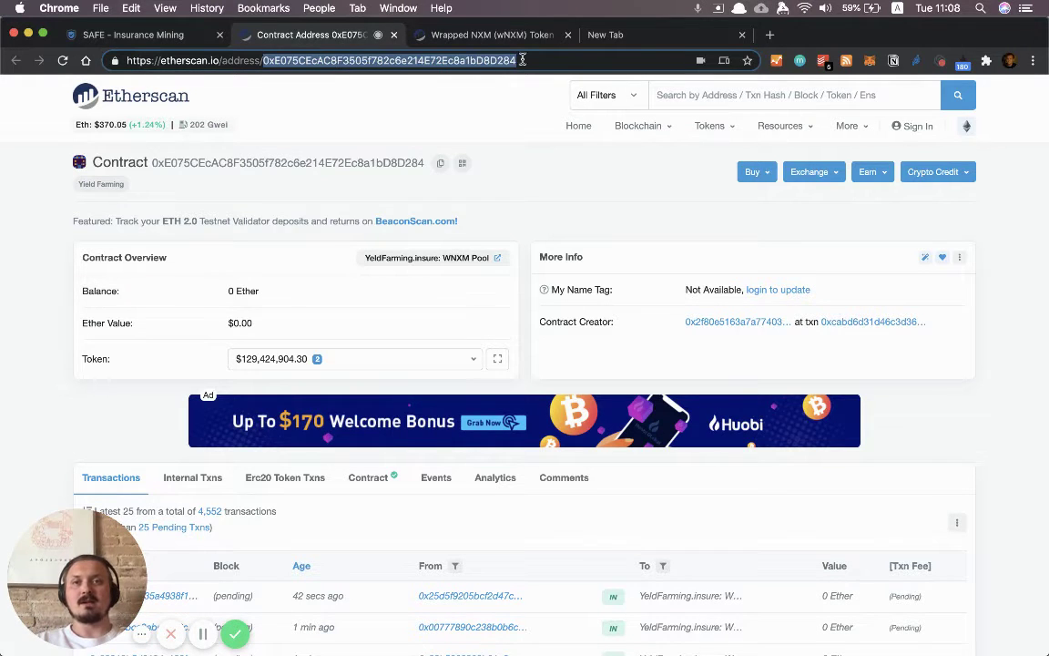
Replace the deposit_address value in the Nansen URL with the copied WNXM pool contract address.
click(634, 38)
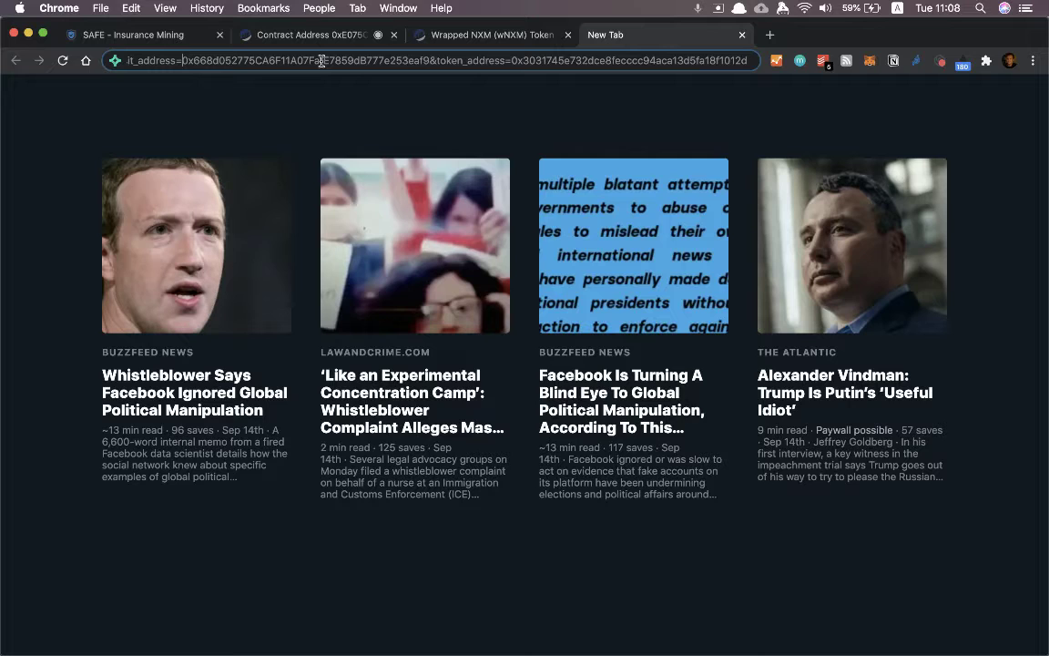
scroll(321, 61, left, 2)
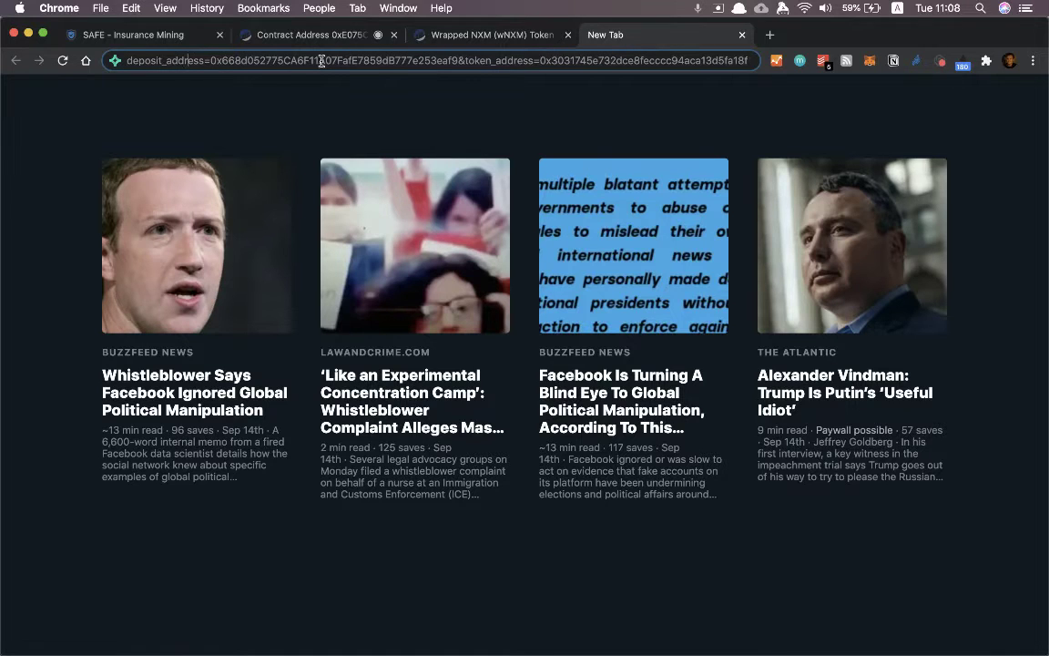
double_click(322, 60)
key(super+v)
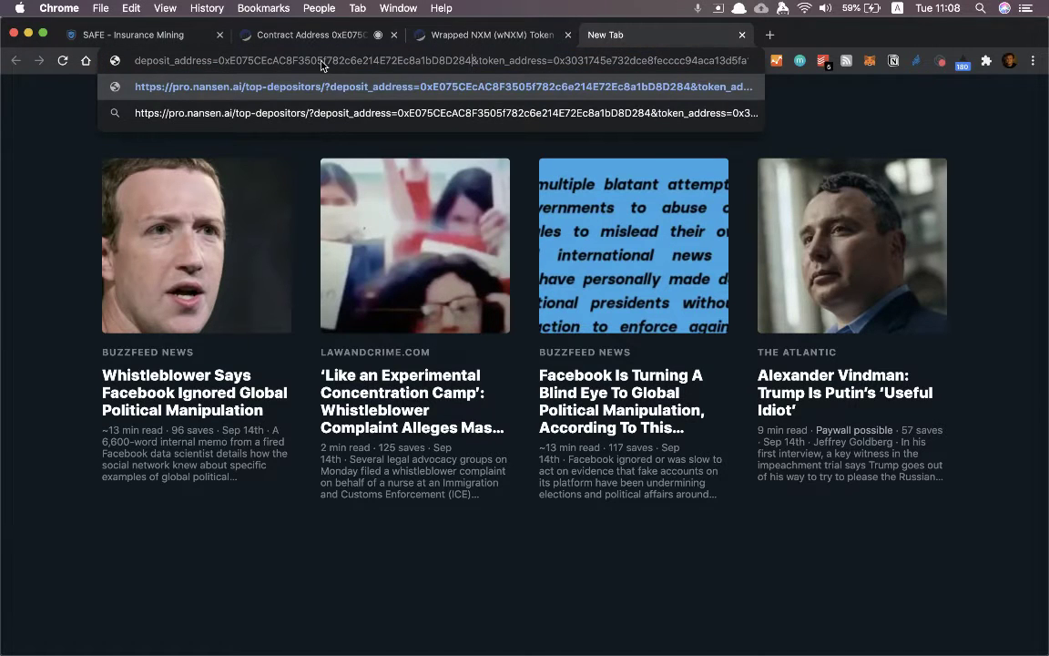
Replace the Nansen URL's token_address value with the Wrapped NXM token address from Etherscan and load the Top Depositors dashboard.
click(476, 34)
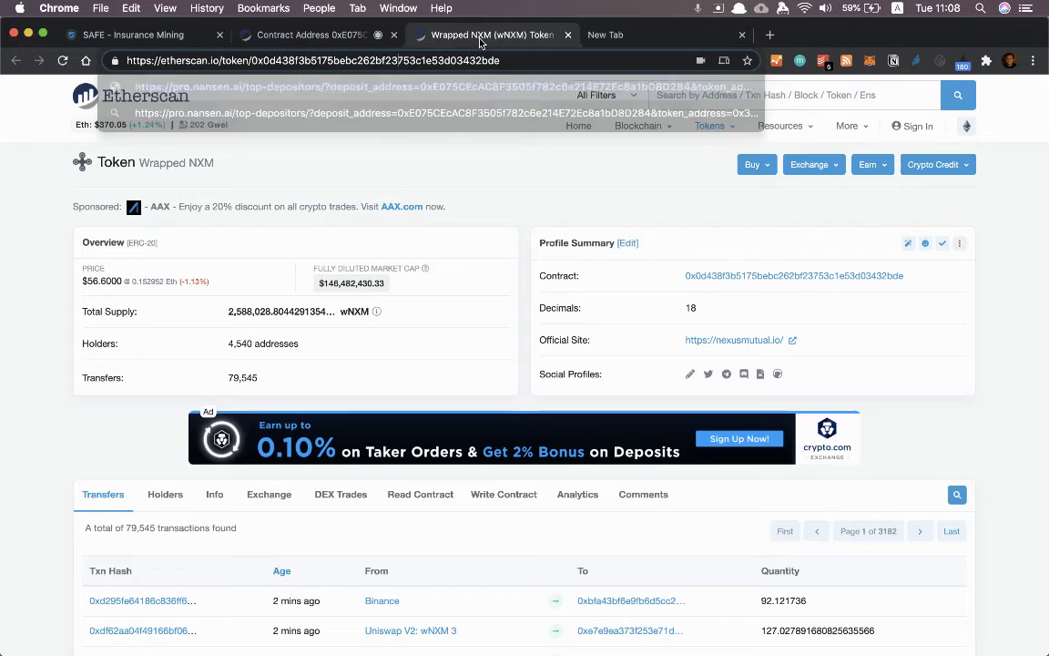
double_click(390, 60)
key(cmd+c)
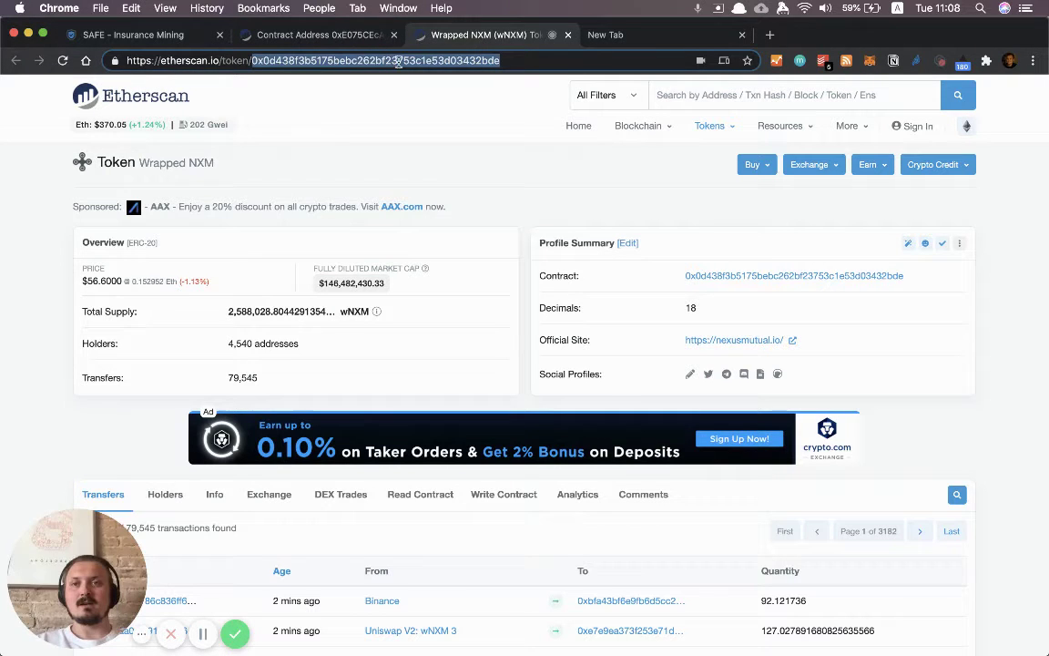
click(636, 39)
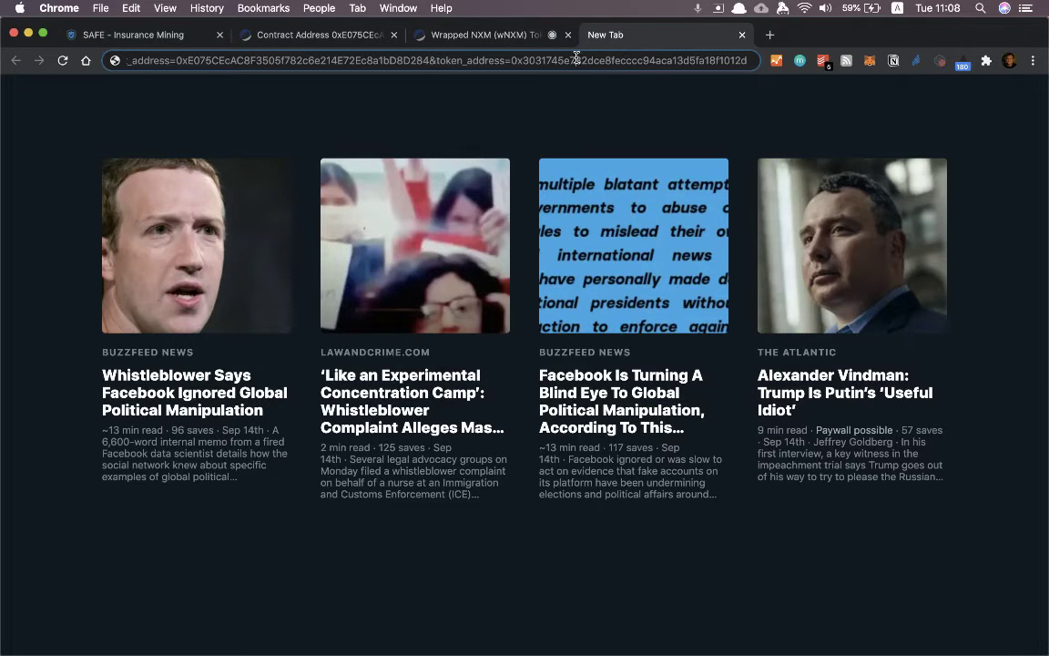
double_click(576, 58)
key(cmd+v)
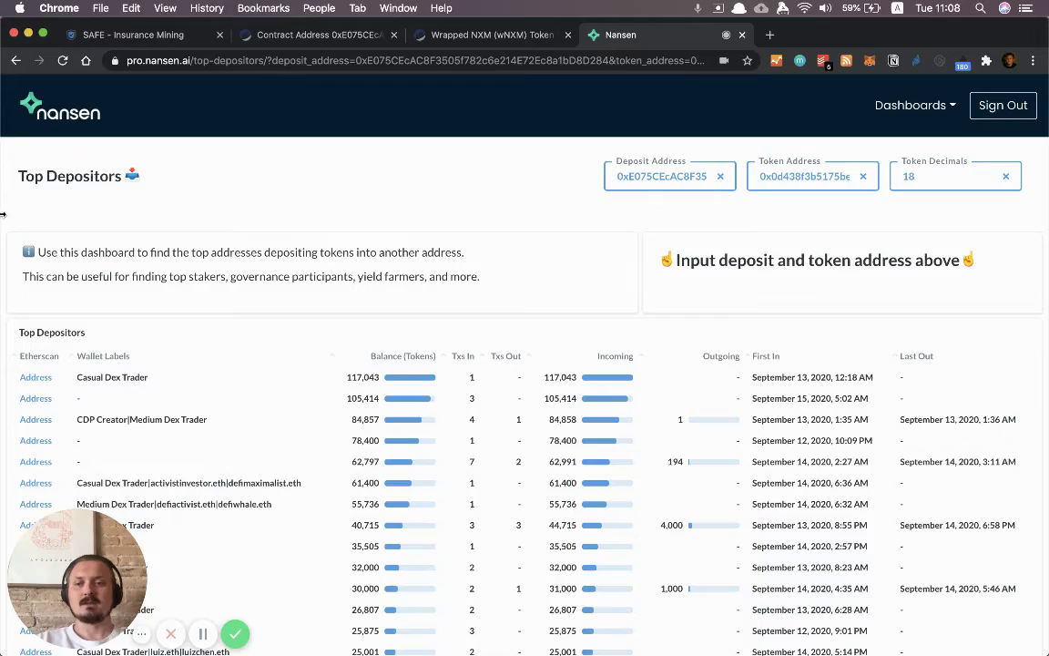
Examine the wallet labels, token balances and deposit activity in the Top Depositors table for the WNXM pool.
scroll(3, 214, down, 2)
scroll(4, 219, down, 3)
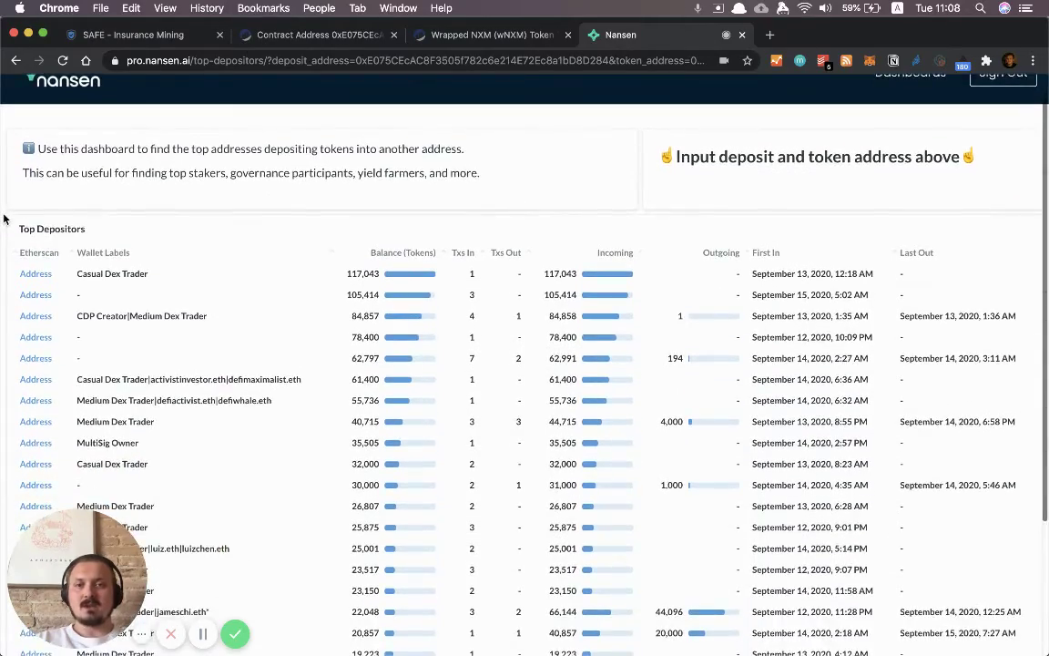
scroll(4, 218, down, 1)
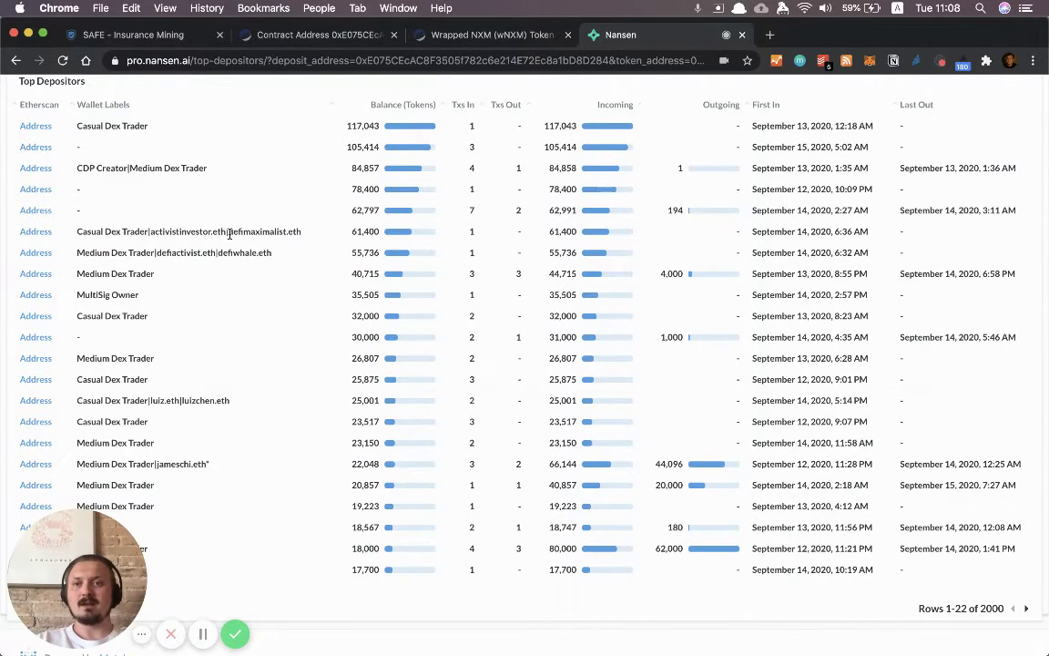
drag(151, 232, 304, 236)
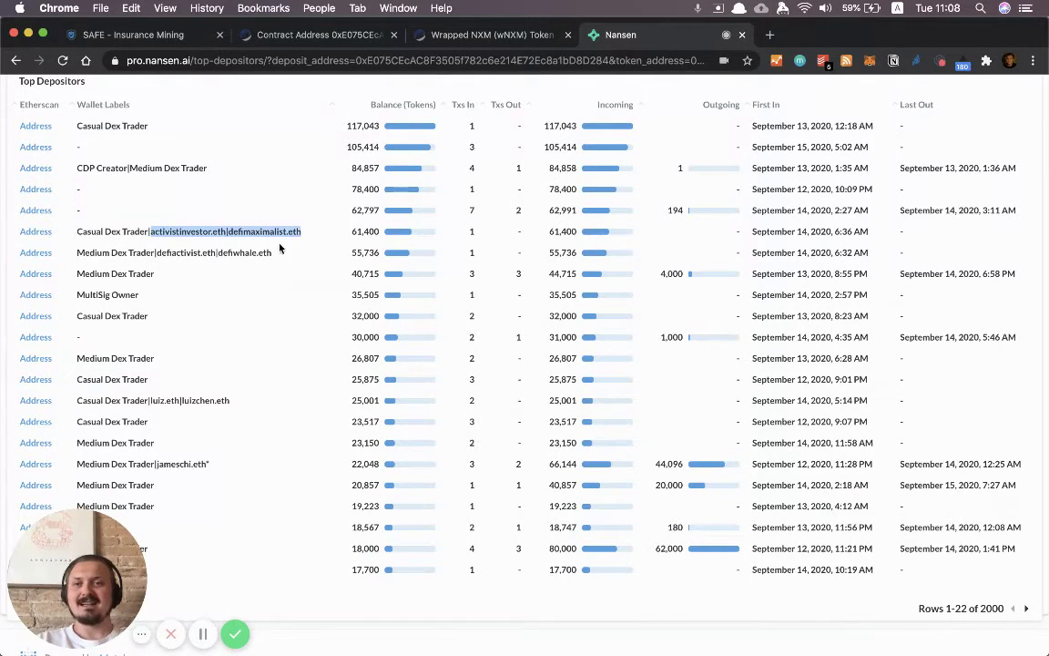
click(178, 253)
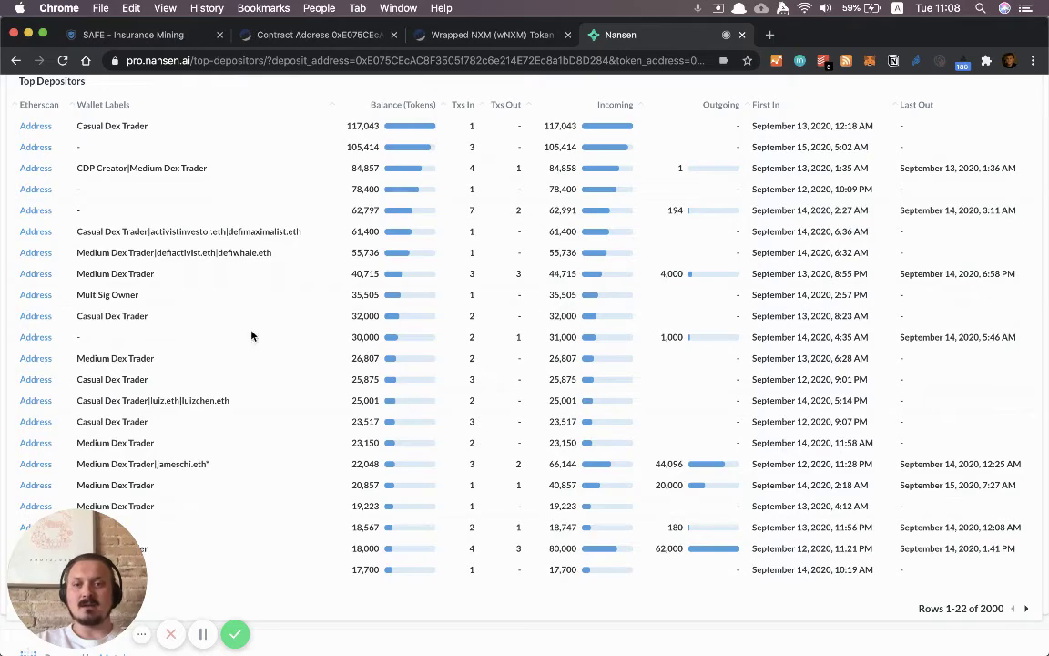
scroll(237, 330, down, 2)
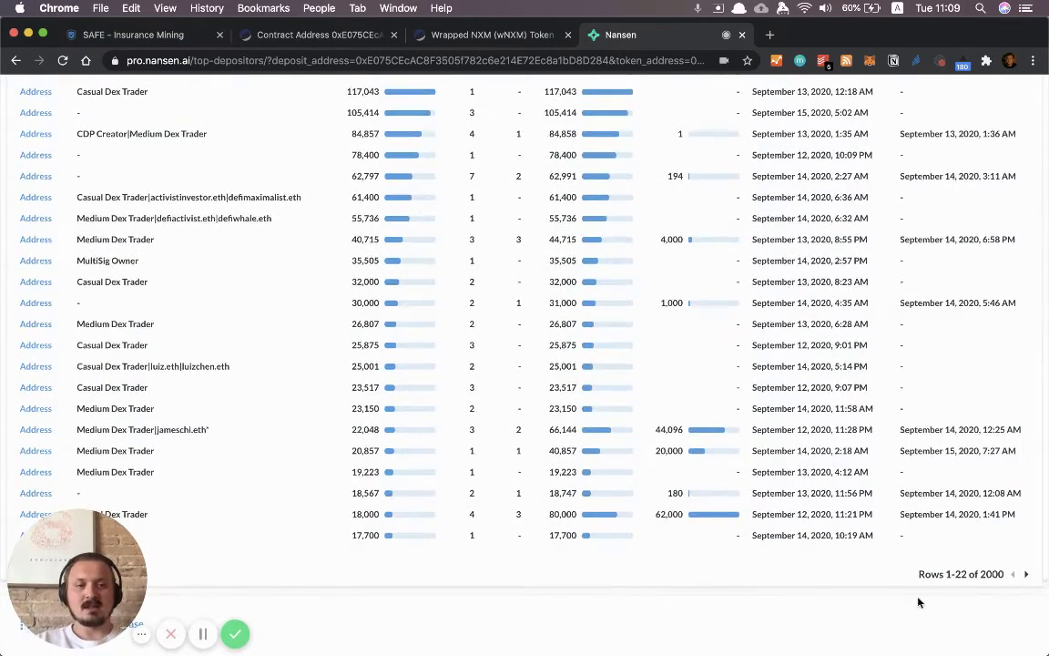
scroll(764, 462, up, 3)
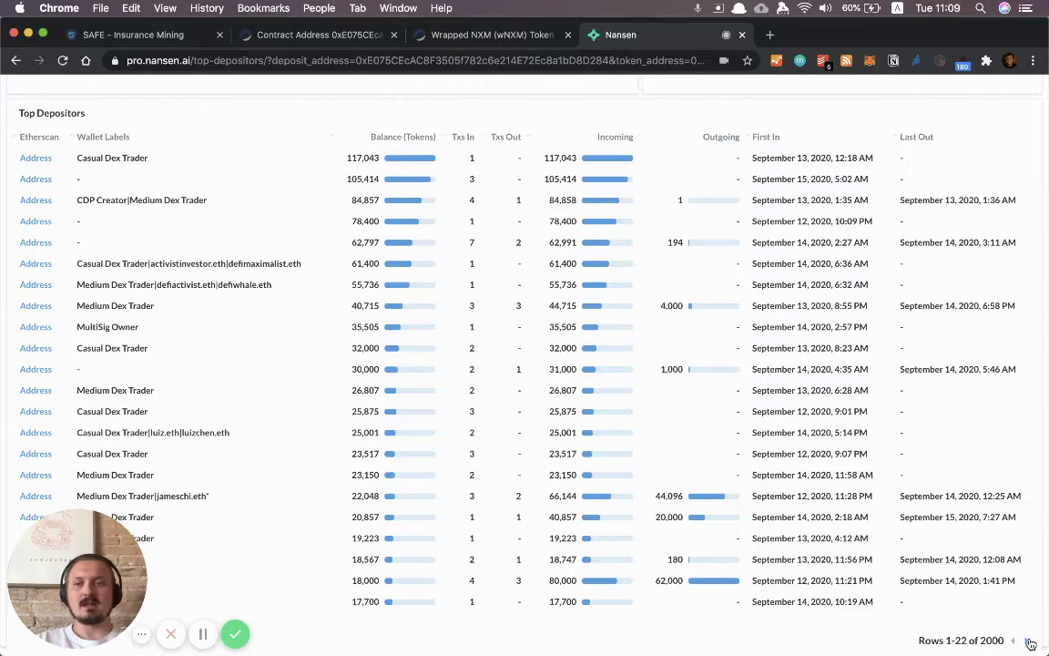
Page through the WNXM depositors to rows 45-66 and check one unlabelled depositor's address on Etherscan.
key(Right)
scroll(879, 496, down, 1)
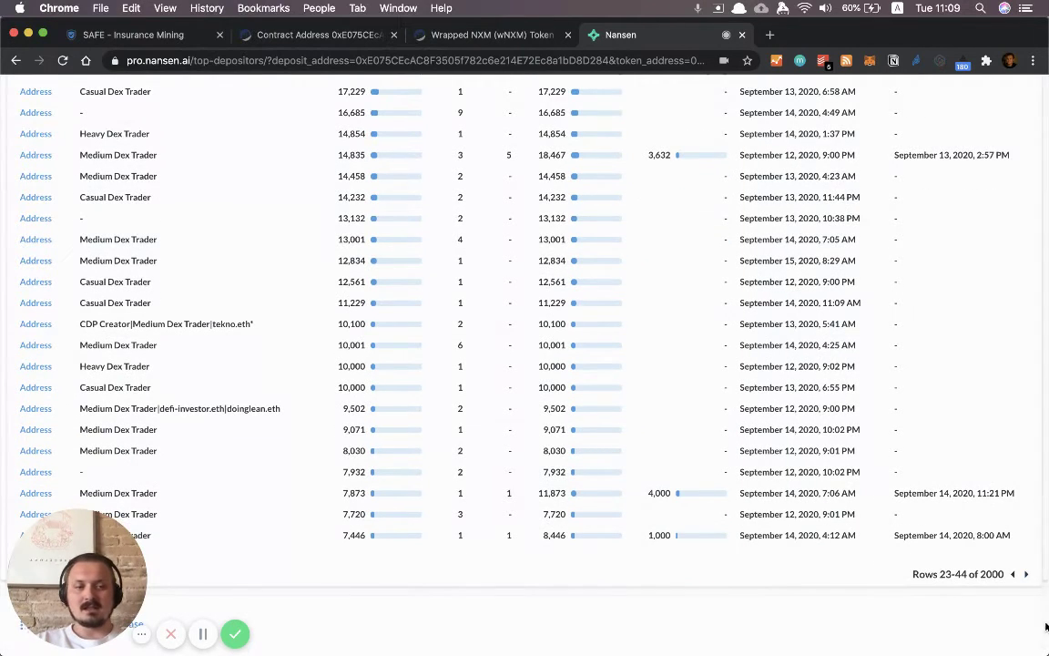
scroll(997, 574, up, 1)
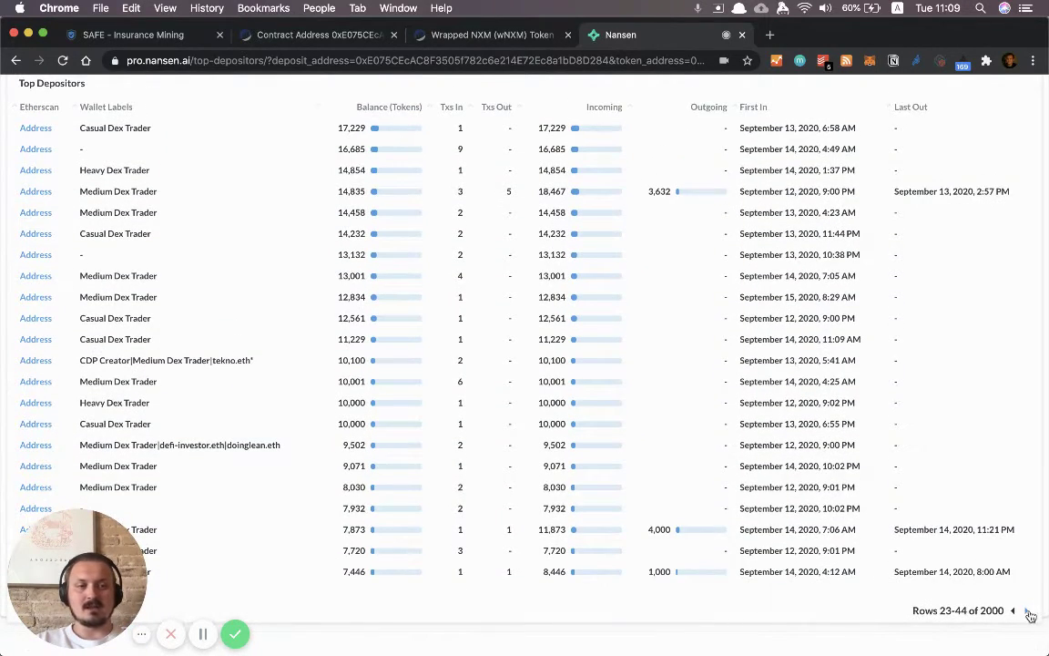
click(1027, 611)
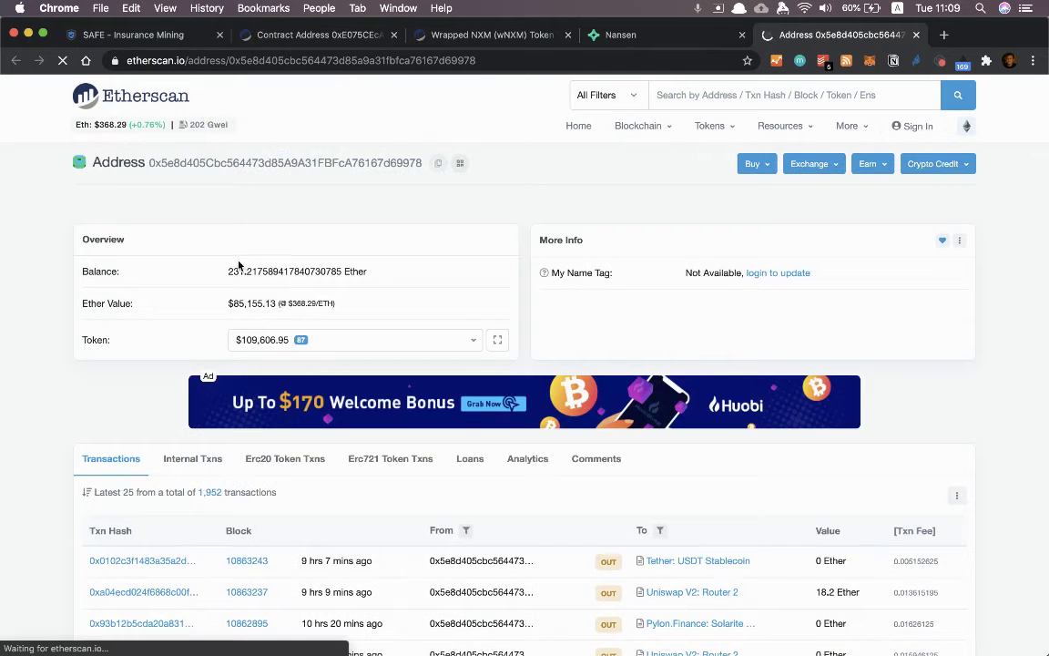
scroll(45, 287, down, 3)
key(super+w)
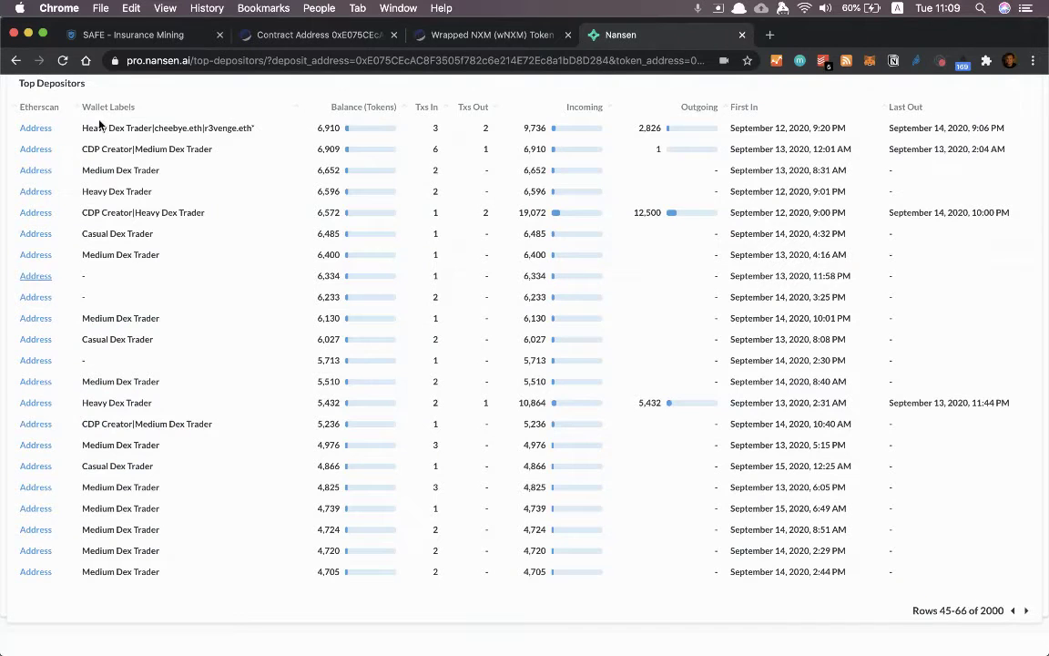
Return to the yieldfarming.insure staking page and examine the SAFE-DAI Bal LP pool's title.
click(134, 35)
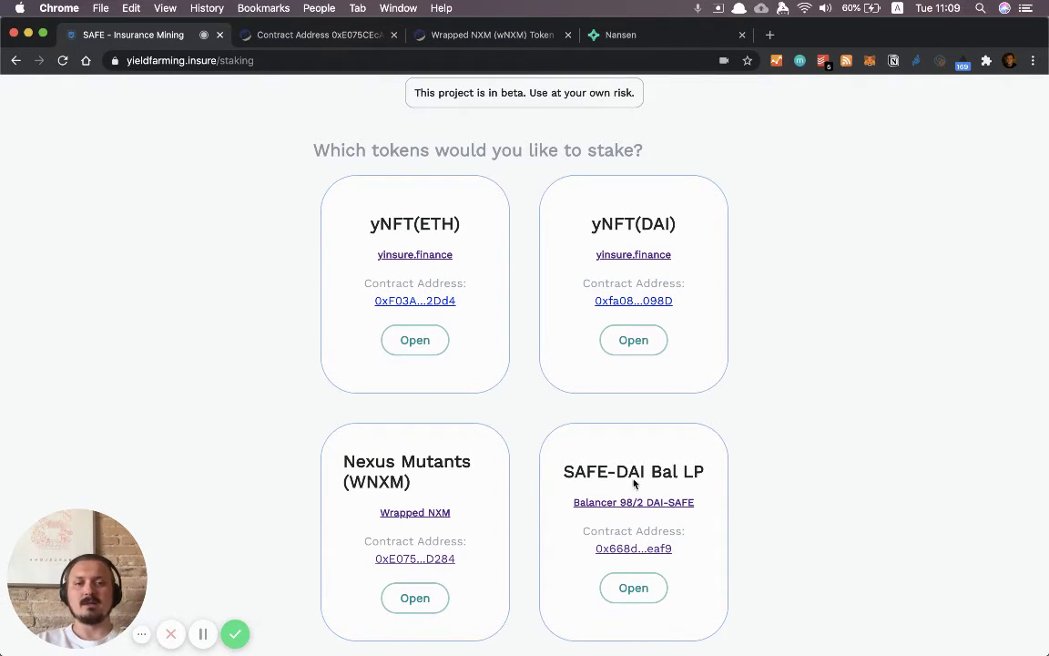
drag(563, 471, 703, 470)
click(655, 471)
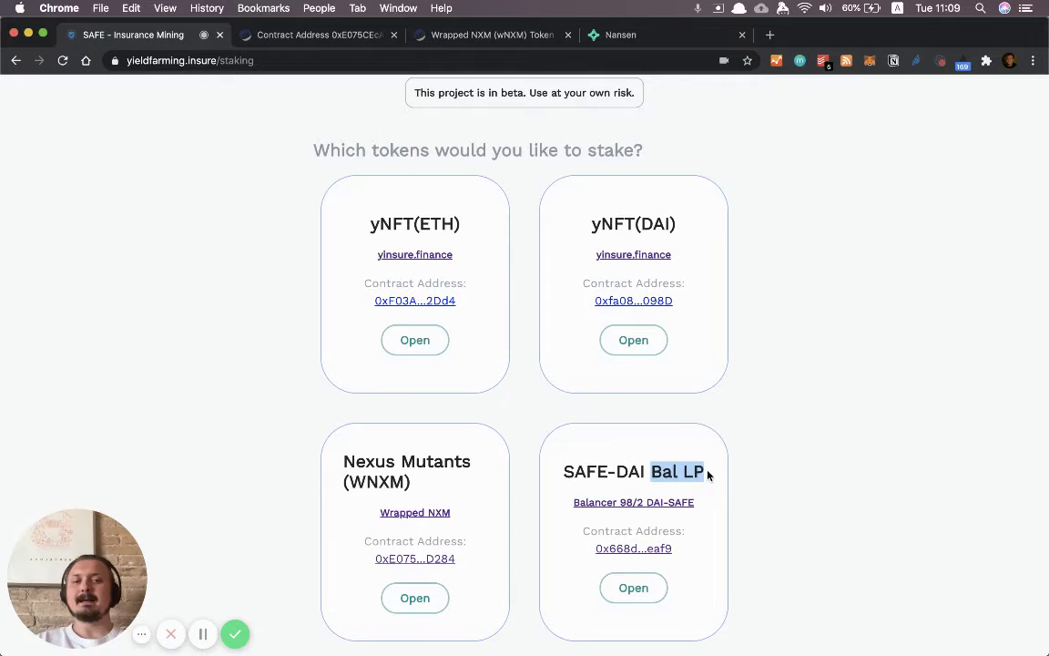
click(808, 484)
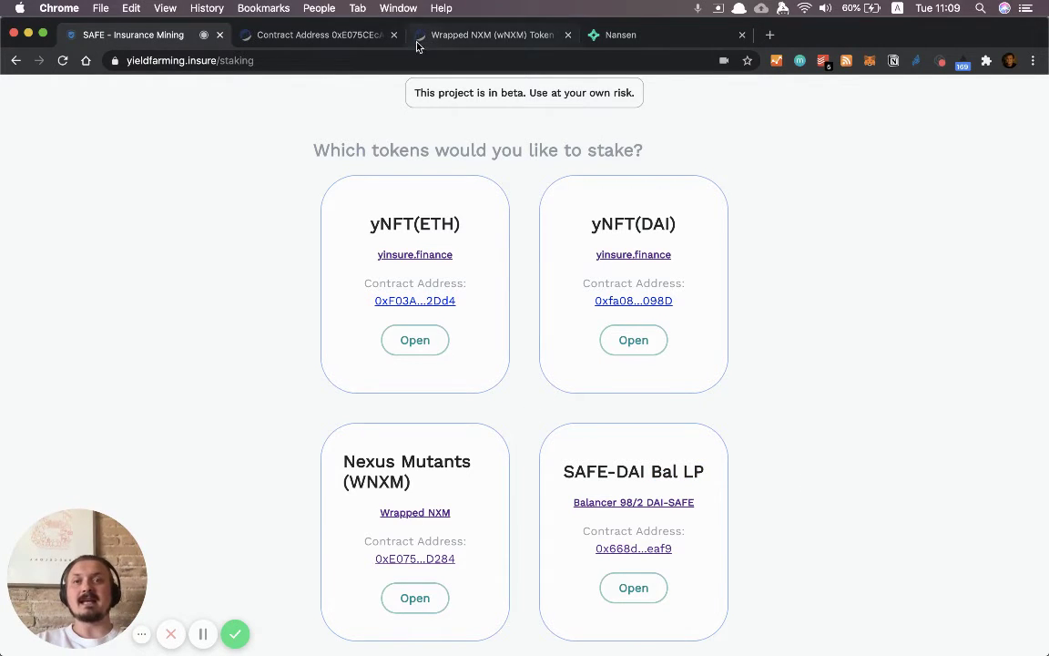
Close both WNXM Etherscan pages and open the SAFE-DAI Bal LP pool's Balancer link and contract address in new tabs.
click(395, 37)
click(394, 37)
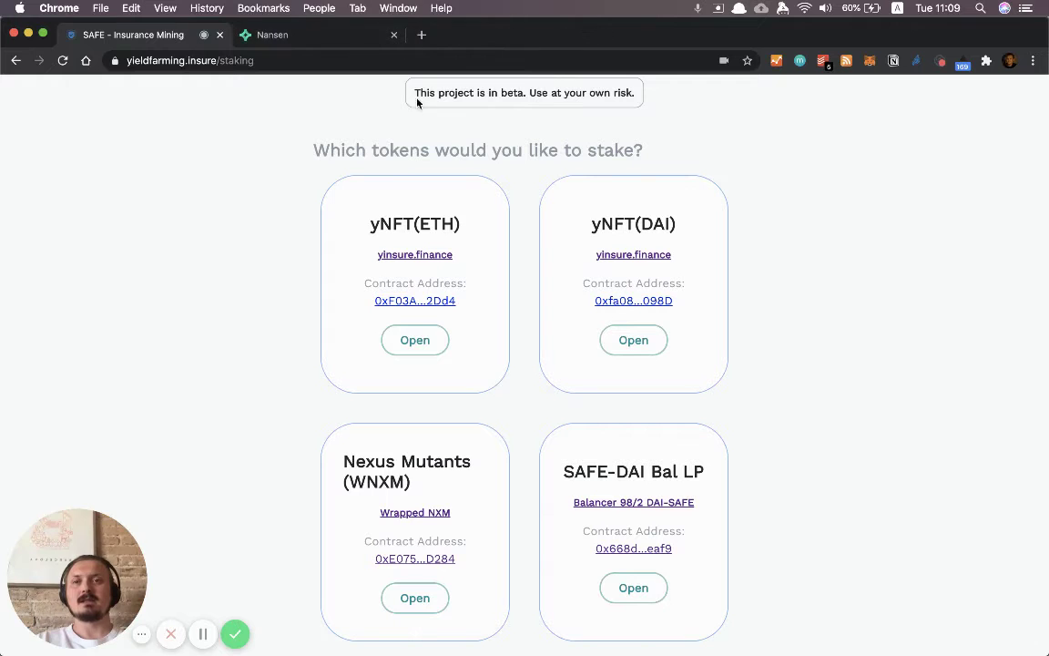
super+click(634, 507)
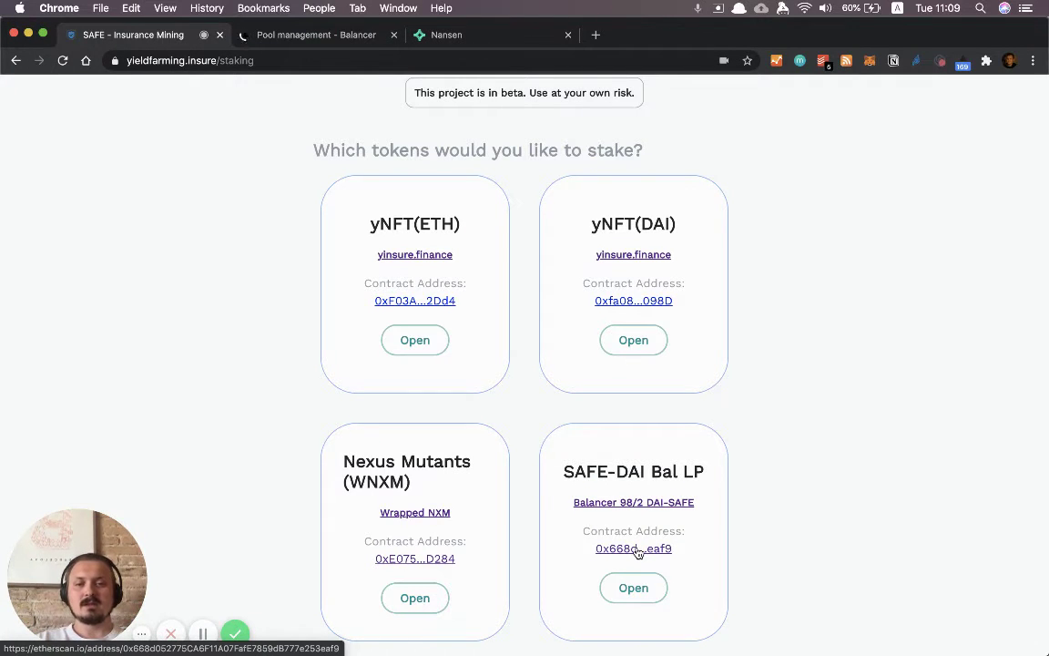
super+click(636, 550)
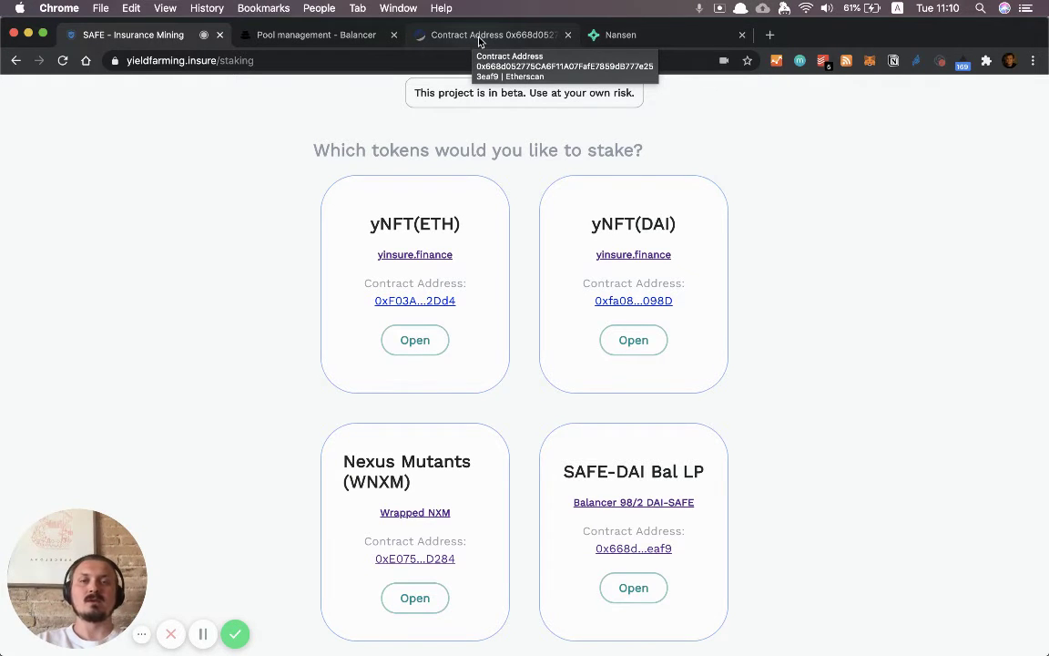
Replace the deposit_address value in the Nansen URL with the SAFE-DAI pool contract address 0x668d...eaf9 from Etherscan.
click(480, 36)
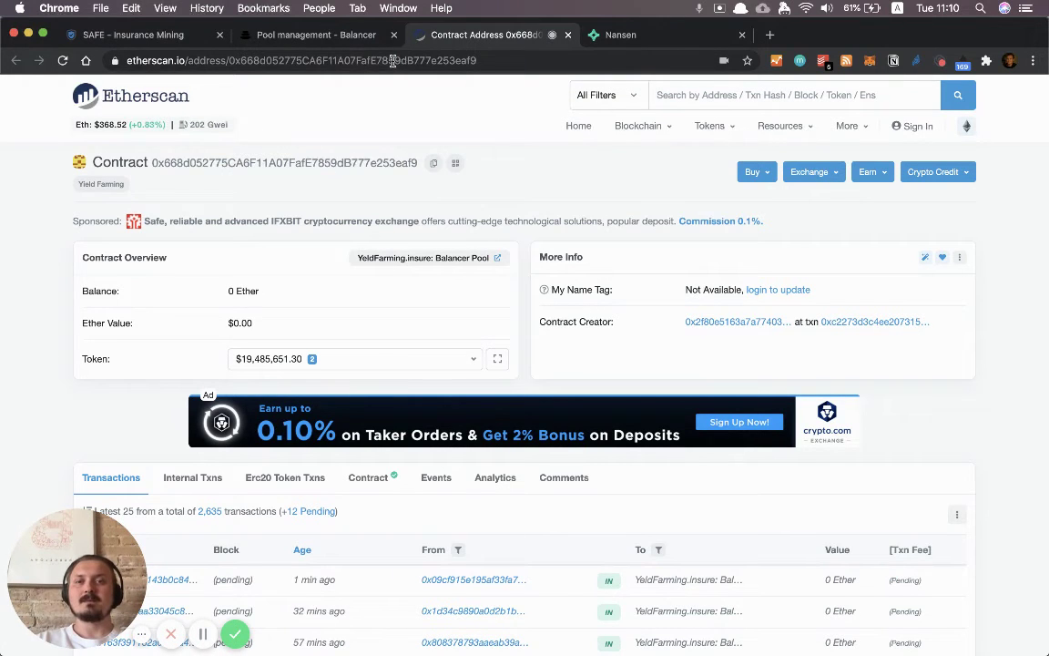
double_click(352, 58)
key(super+c)
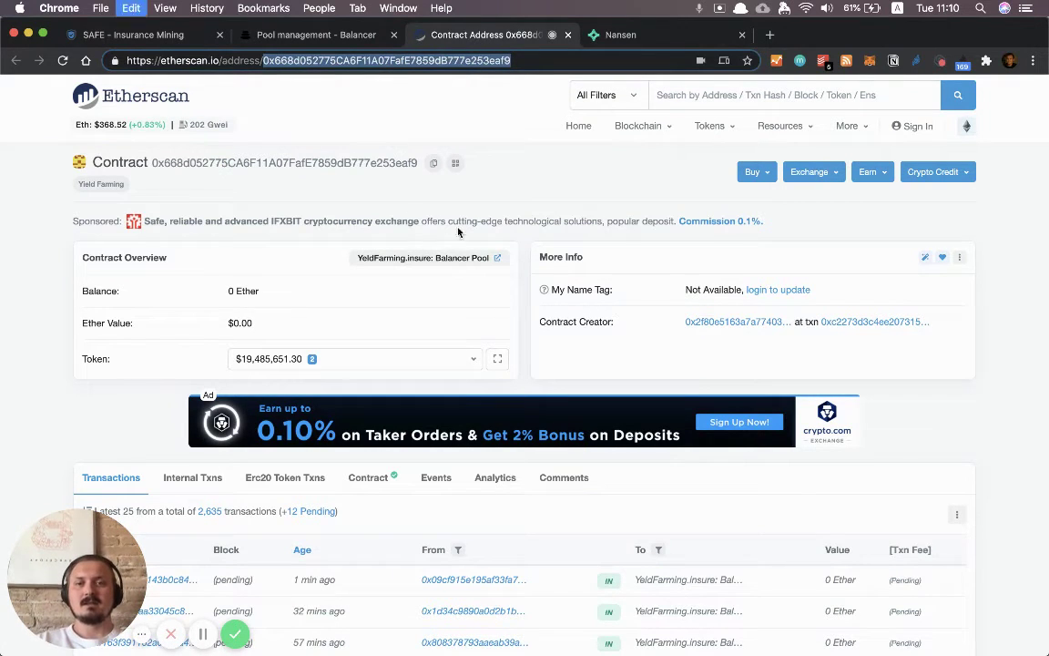
click(620, 35)
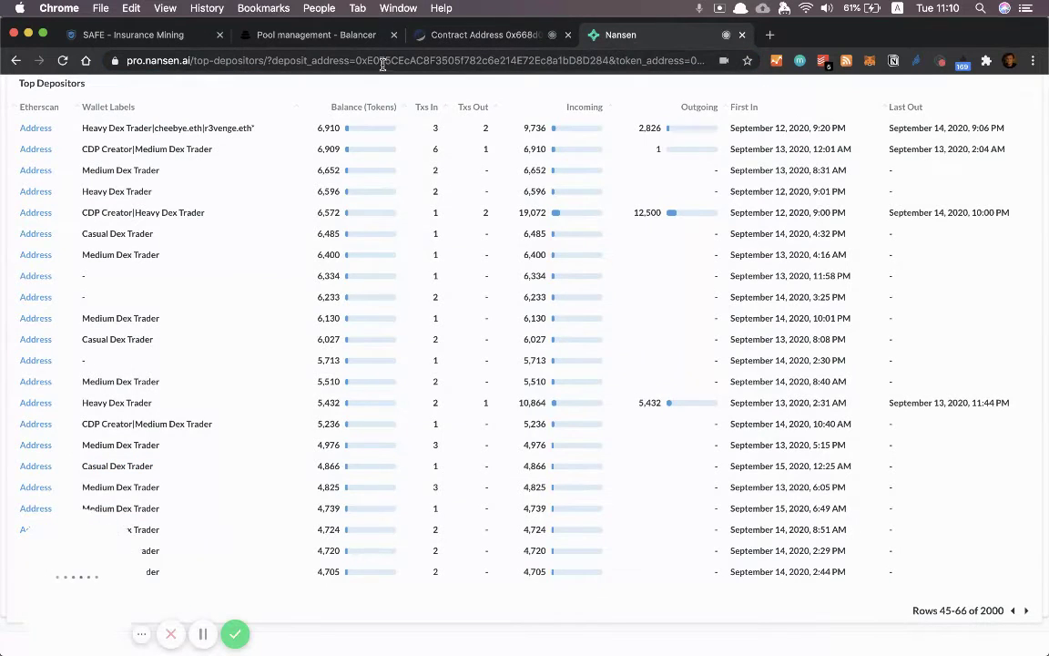
double_click(443, 60)
key(super+v)
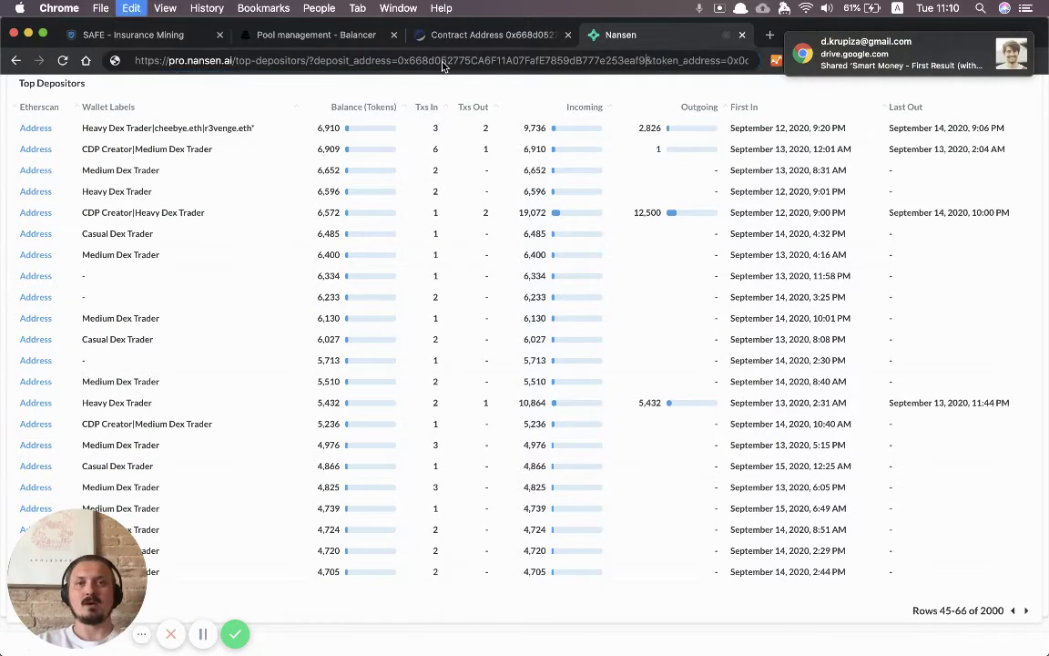
Replace the Nansen URL's token_address value with the Balancer pool address 0x3031...012d and load the Top Depositors dashboard.
click(321, 36)
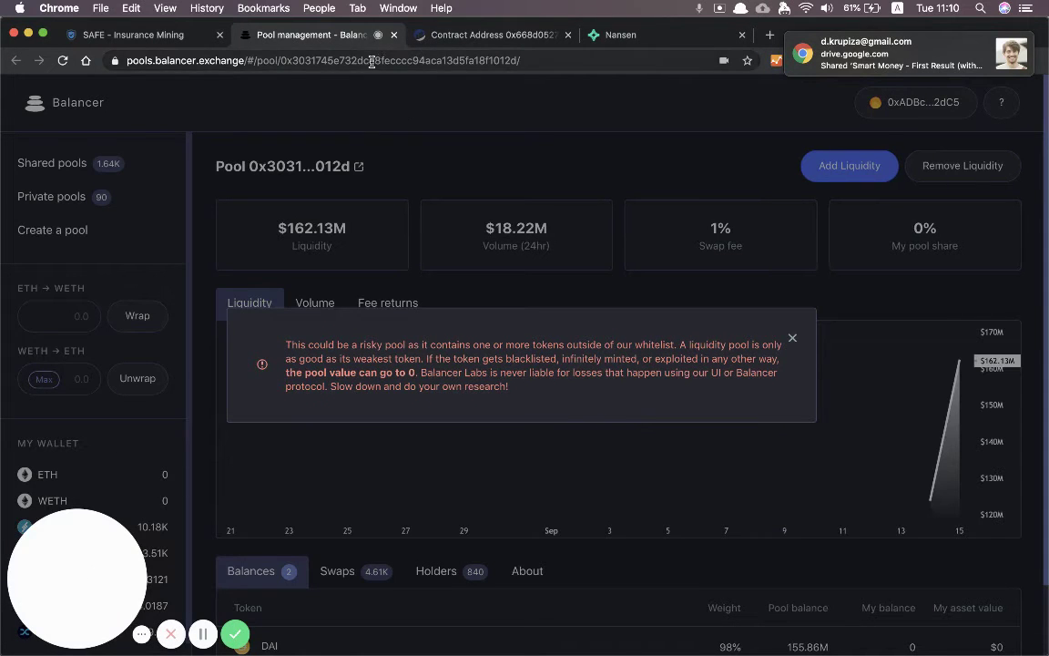
double_click(372, 60)
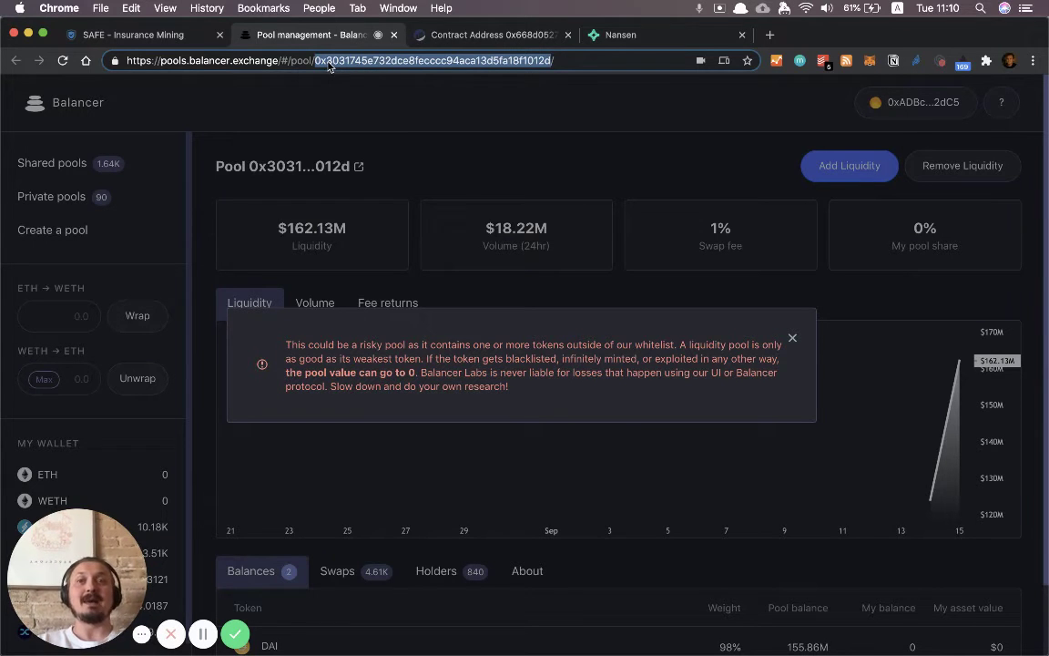
click(624, 39)
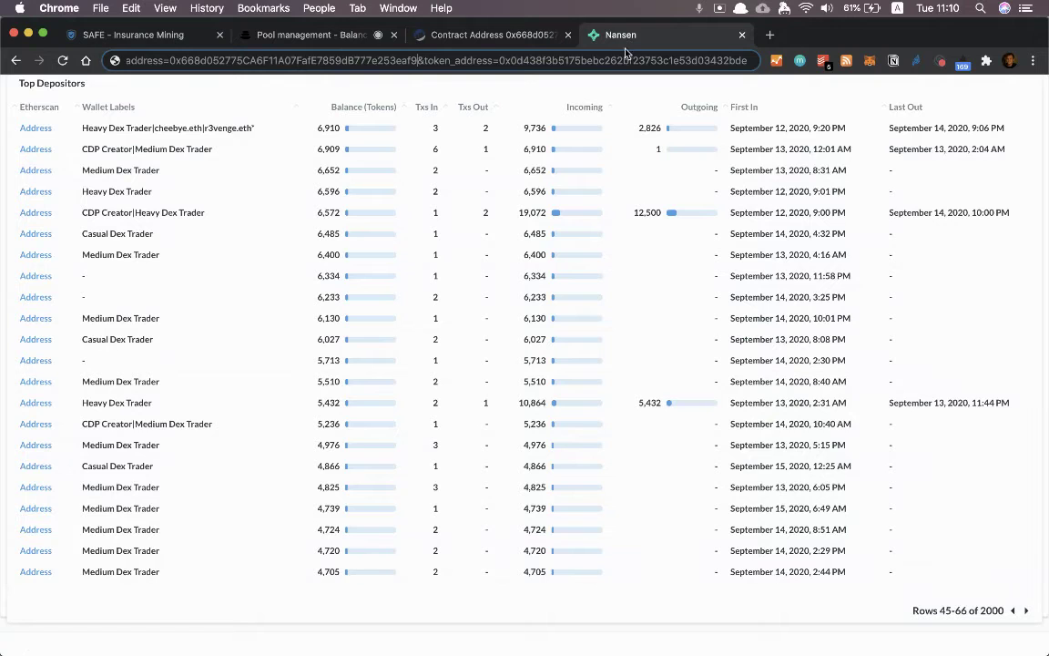
double_click(574, 59)
key(cmd+v)
key(Return)
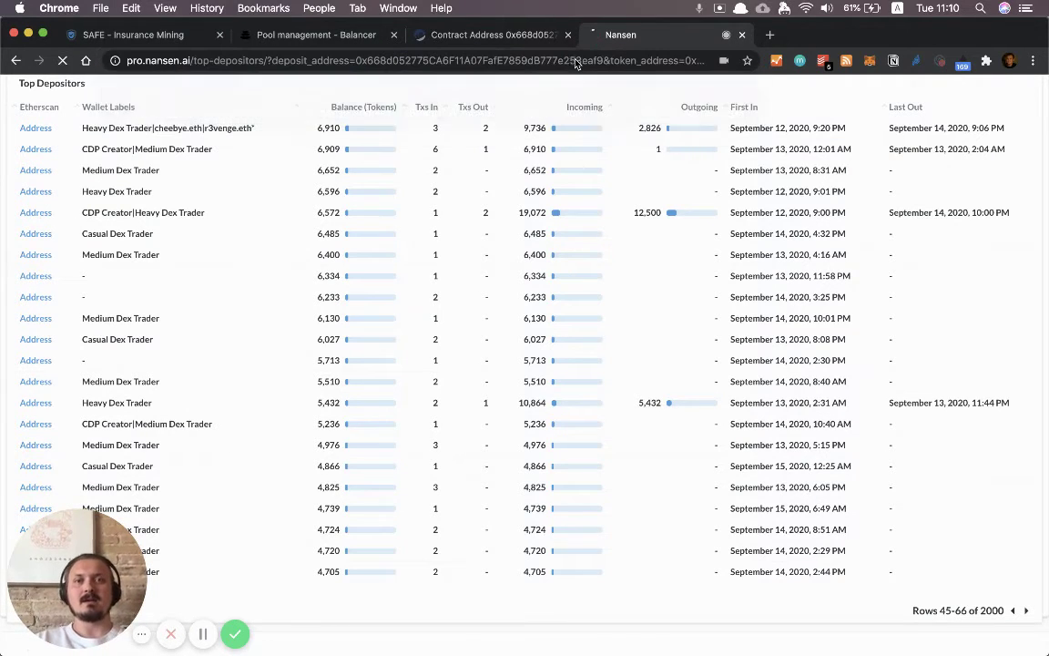
Examine the SAFE-DAI pool's largest depositors in Nansen, checking the Alameda wallet's label and token balance.
click(134, 36)
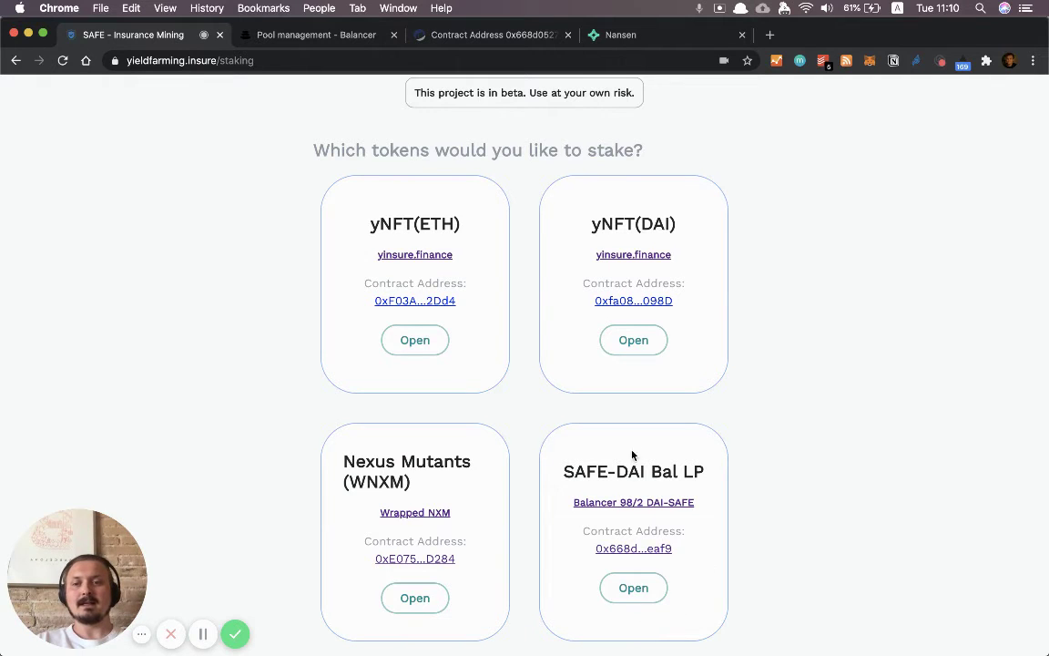
click(661, 37)
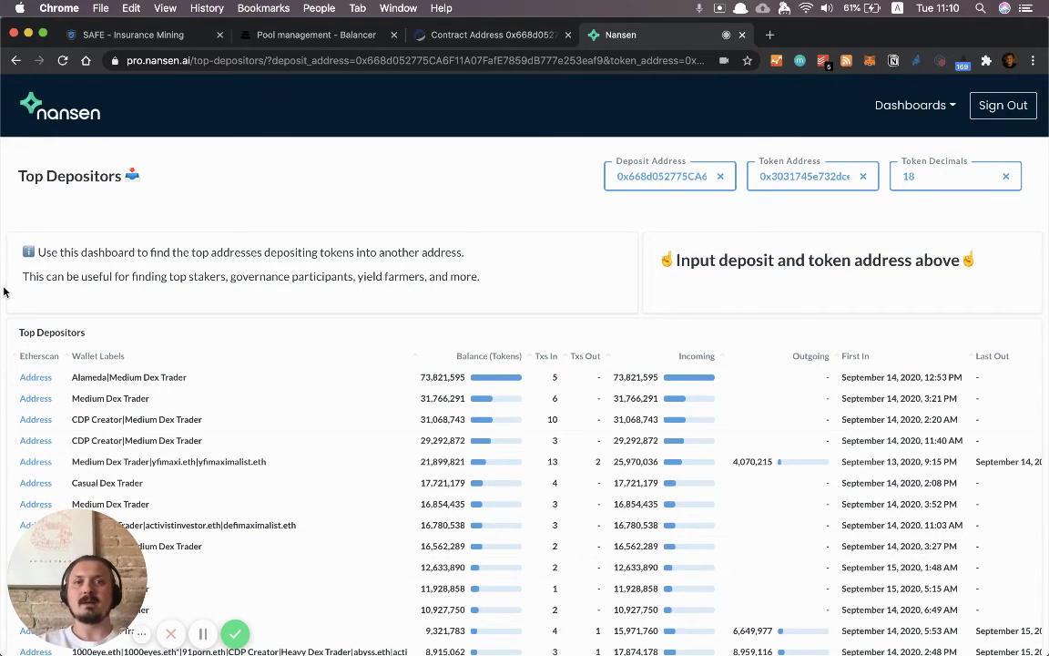
scroll(3, 292, down, 2)
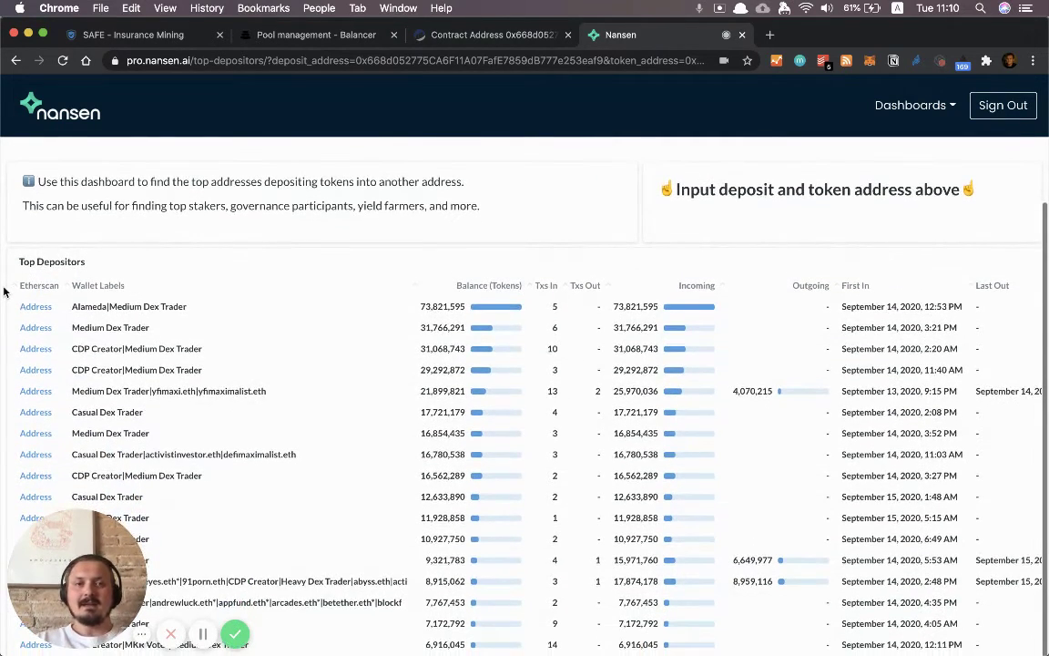
scroll(3, 291, down, 2)
scroll(4, 291, down, 2)
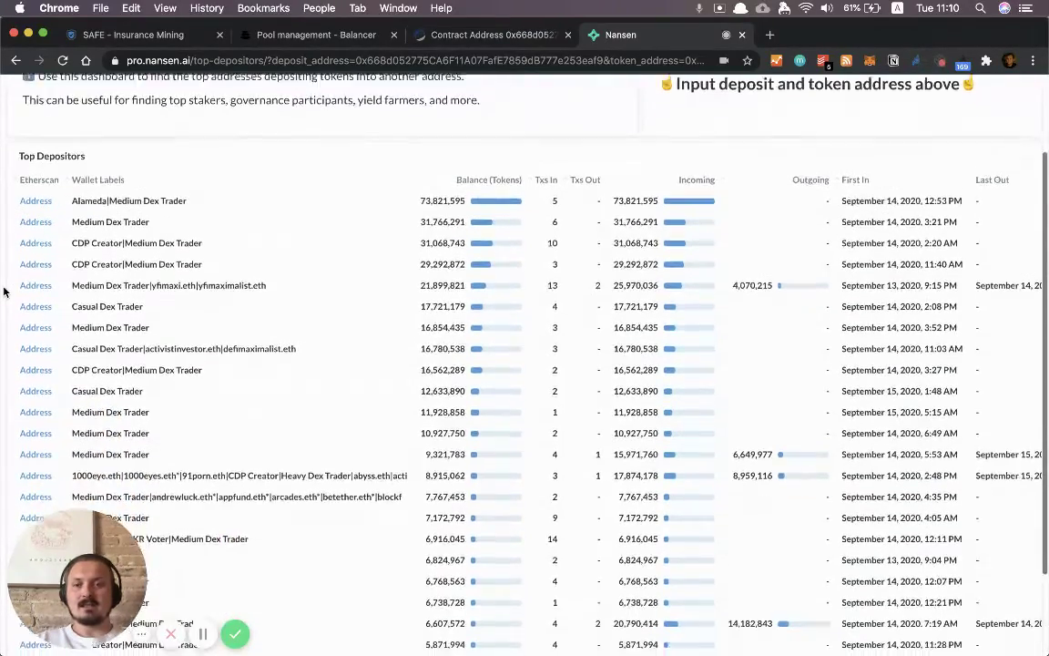
scroll(4, 292, down, 1)
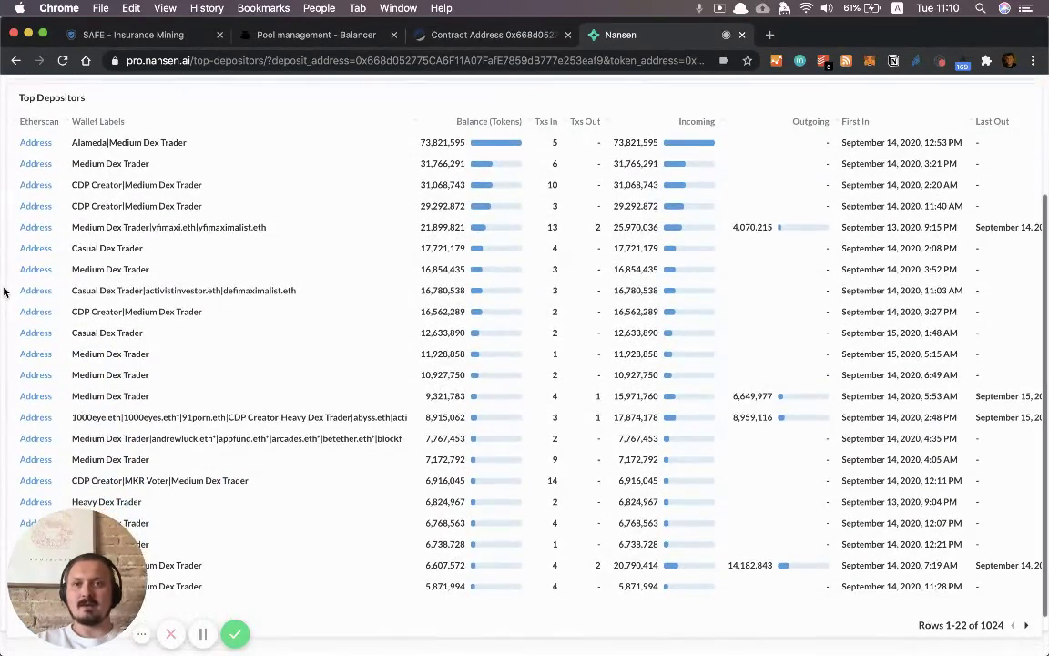
double_click(88, 142)
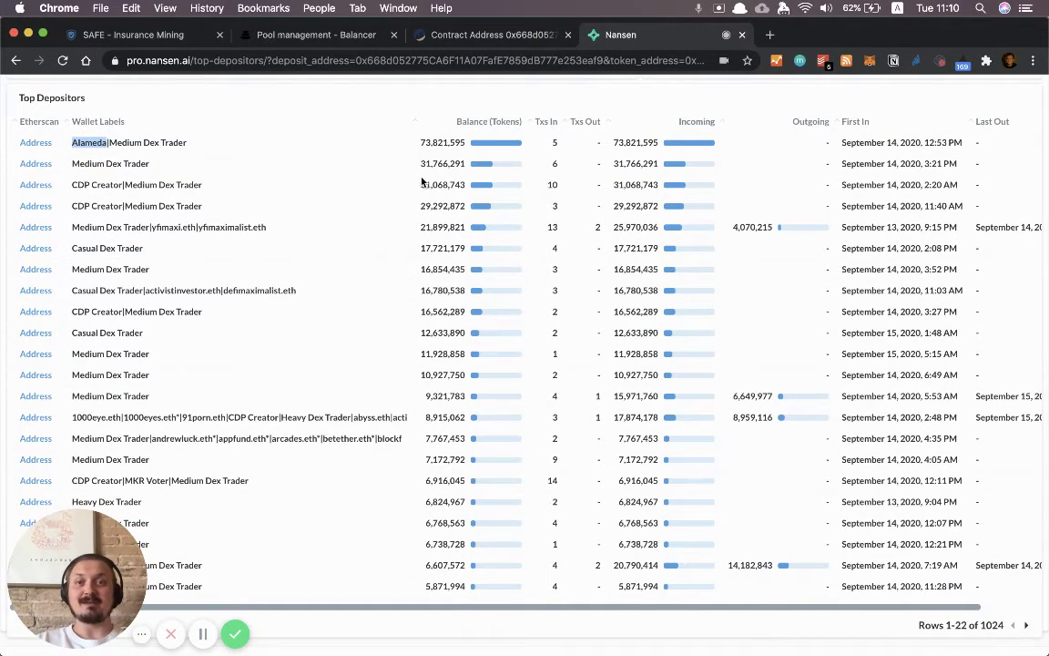
drag(420, 142, 453, 142)
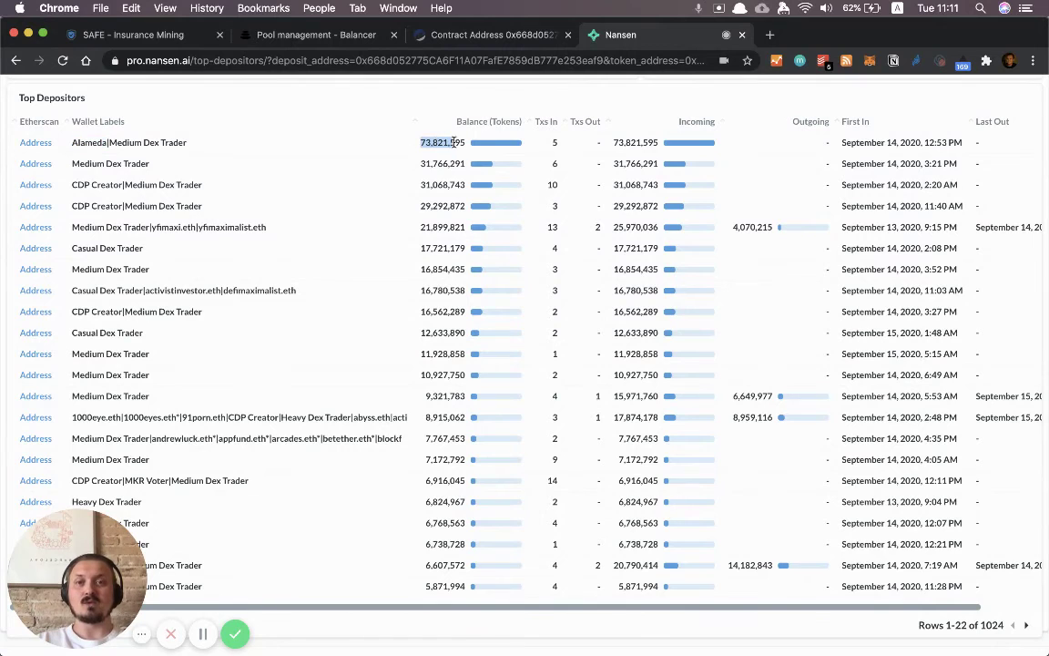
click(430, 164)
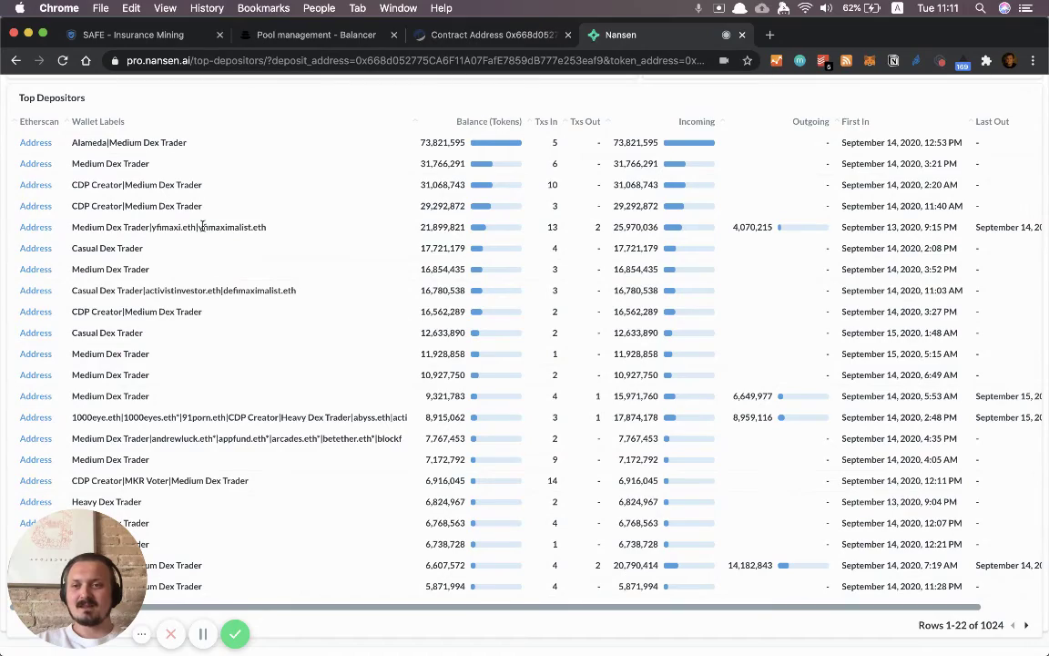
Review the wallet labels and balances on the first two pages of SAFE-DAI pool depositors.
scroll(221, 404, down, 1)
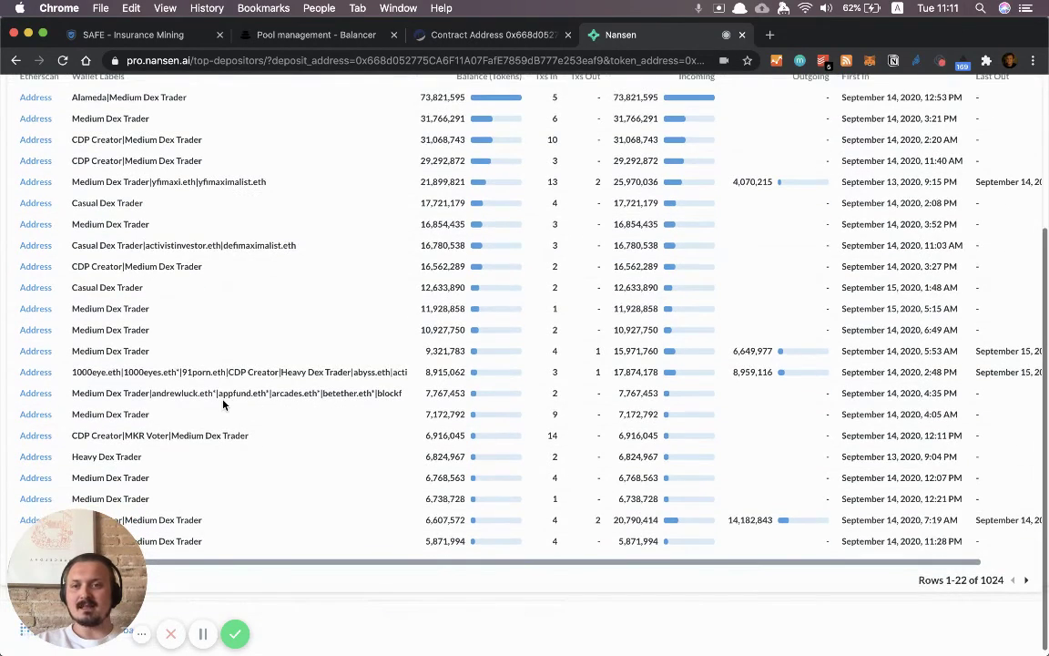
scroll(265, 375, down, 1)
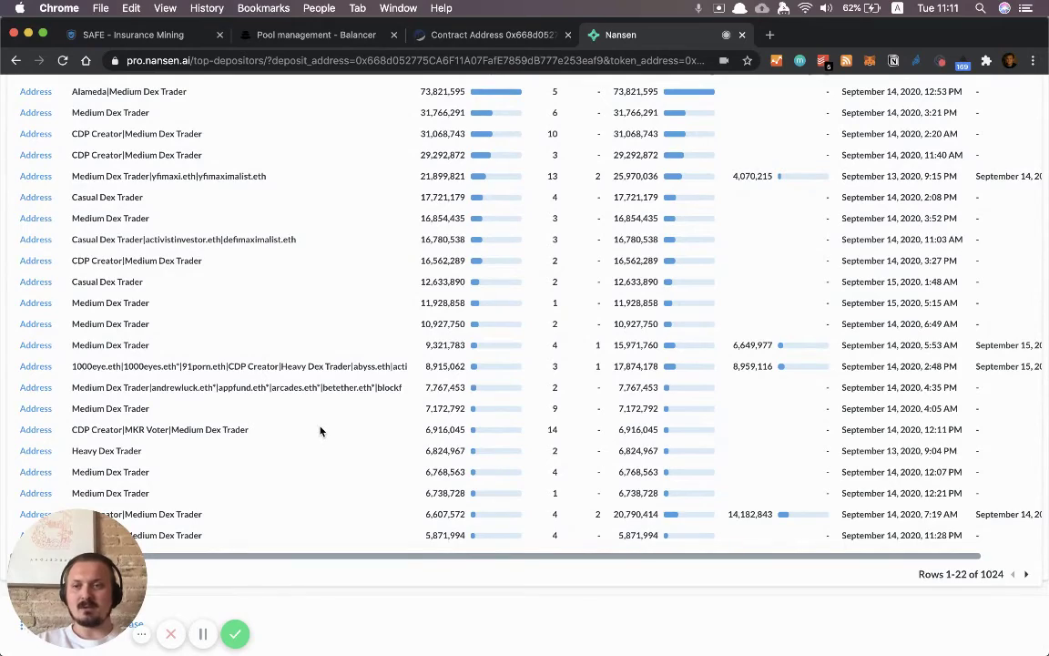
scroll(319, 430, up, 1)
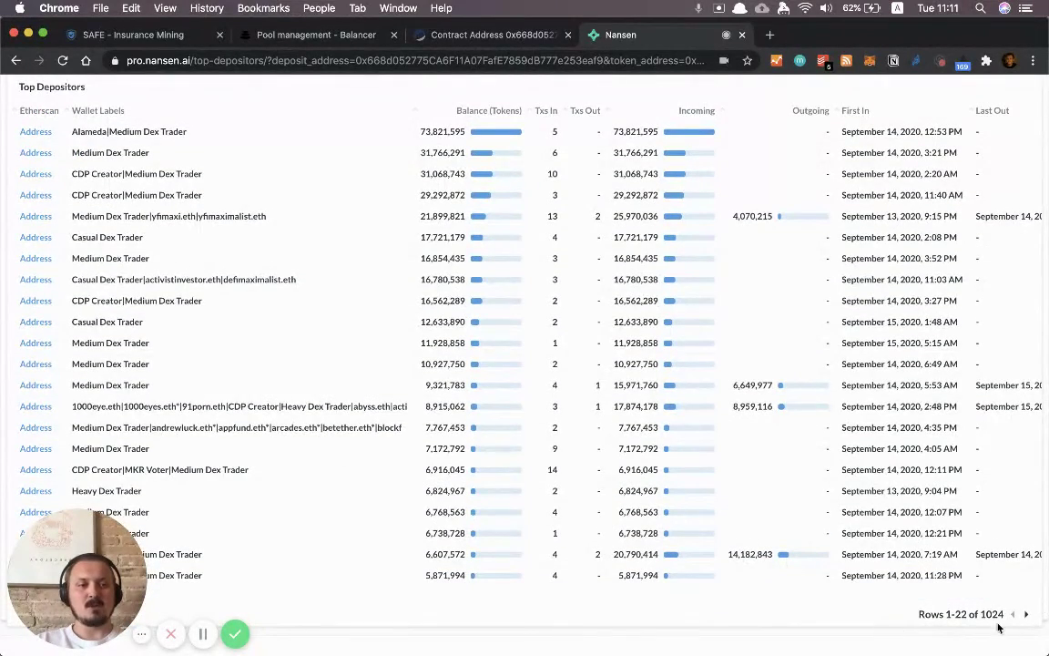
click(1028, 615)
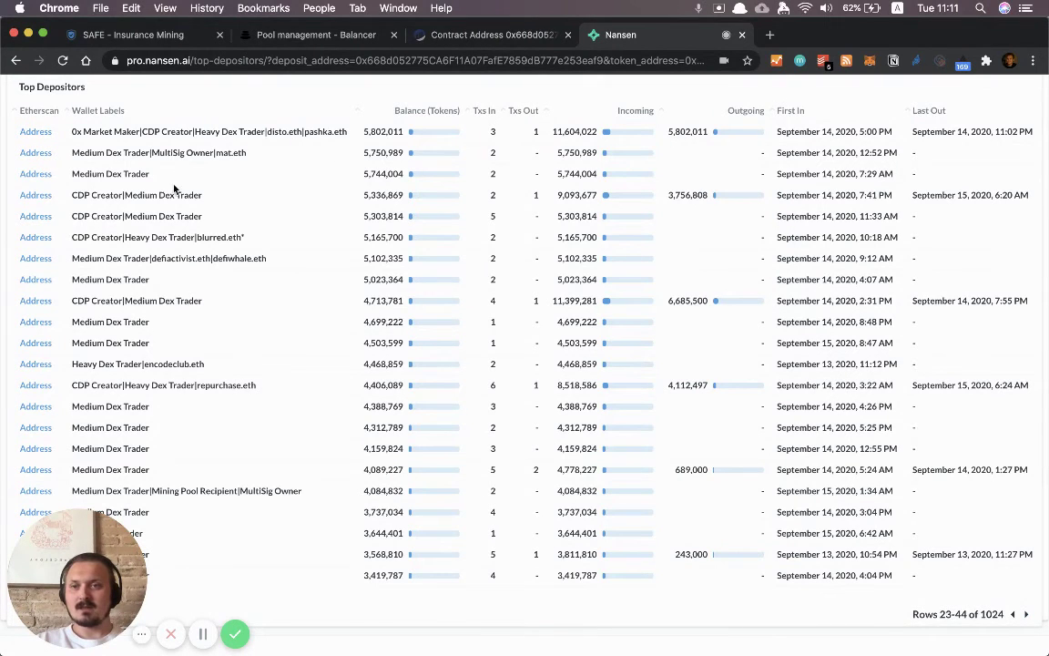
click(1017, 615)
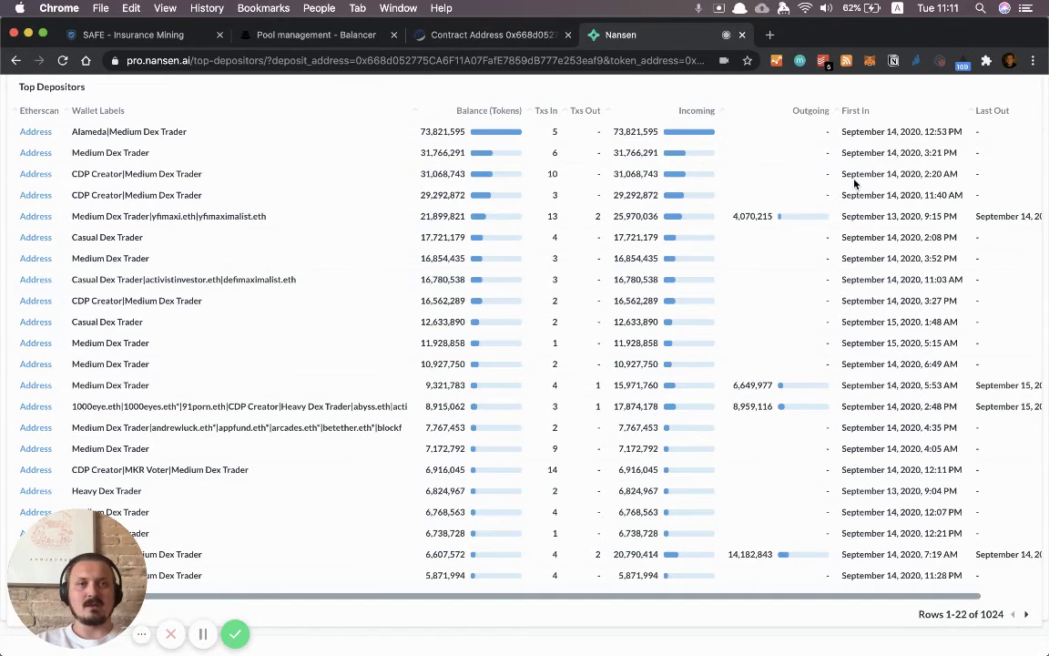
Sort the SAFE-DAI pool depositors by First In date, earliest first, and recheck the staking page's pool list.
drag(956, 131, 848, 131)
click(865, 110)
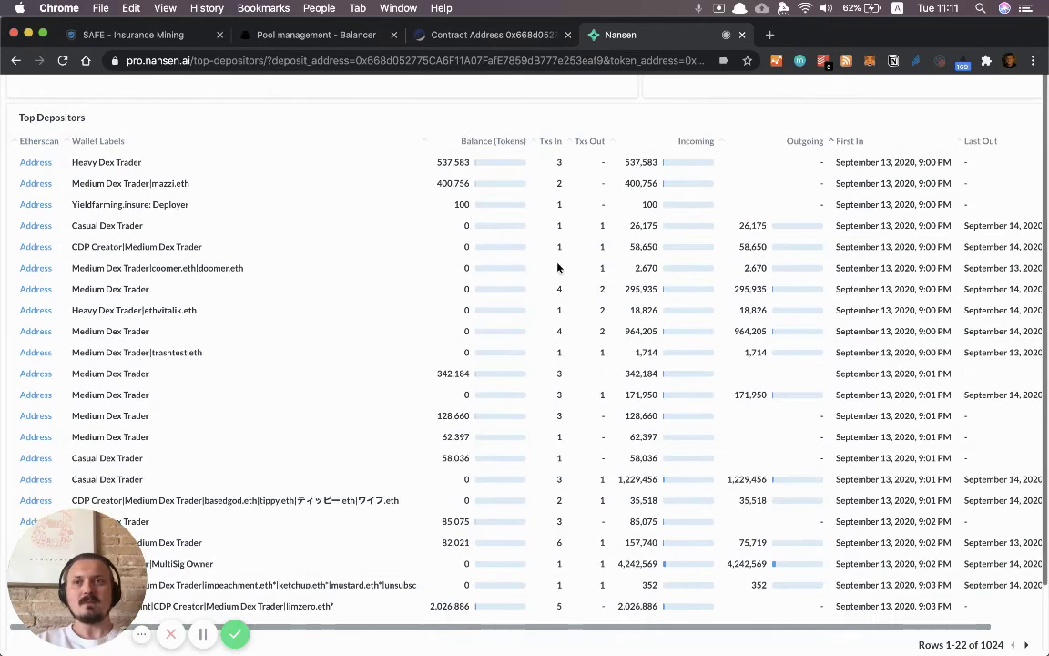
click(139, 37)
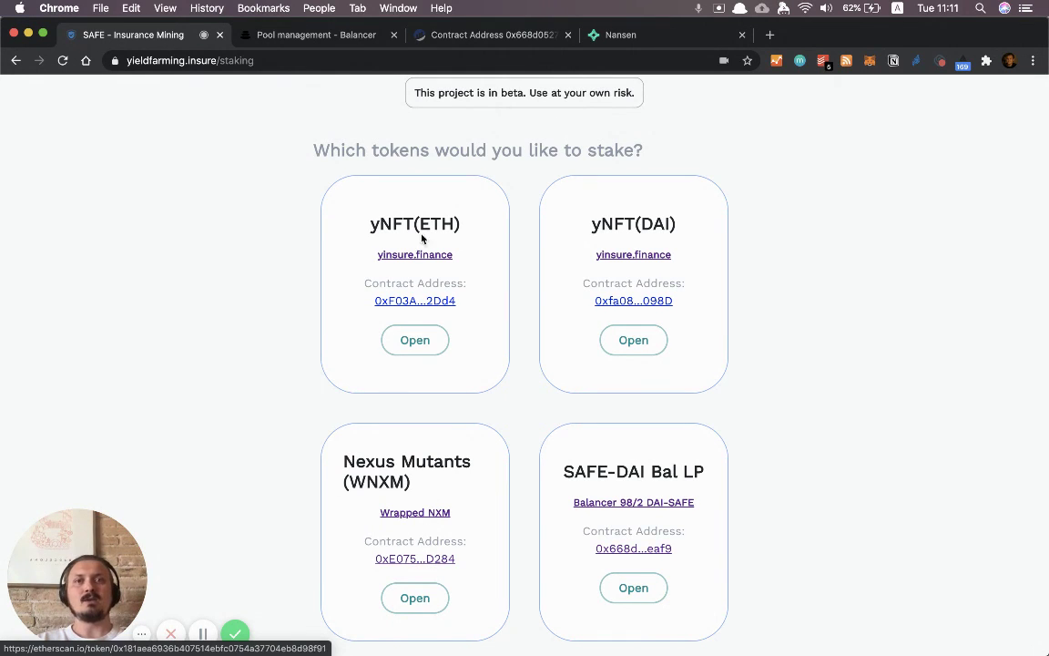
click(638, 35)
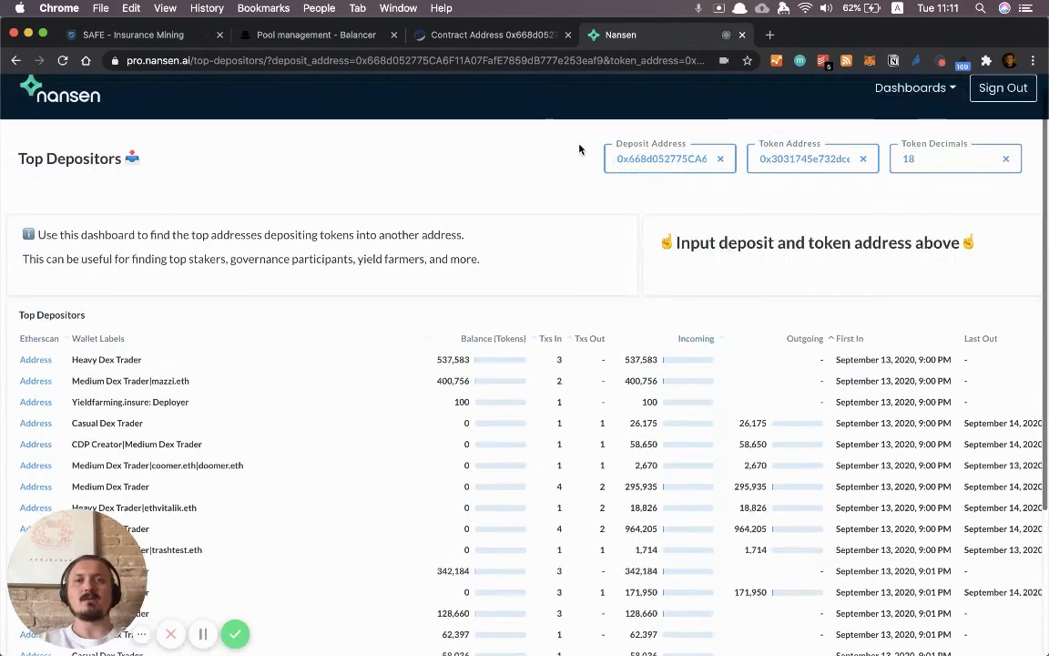